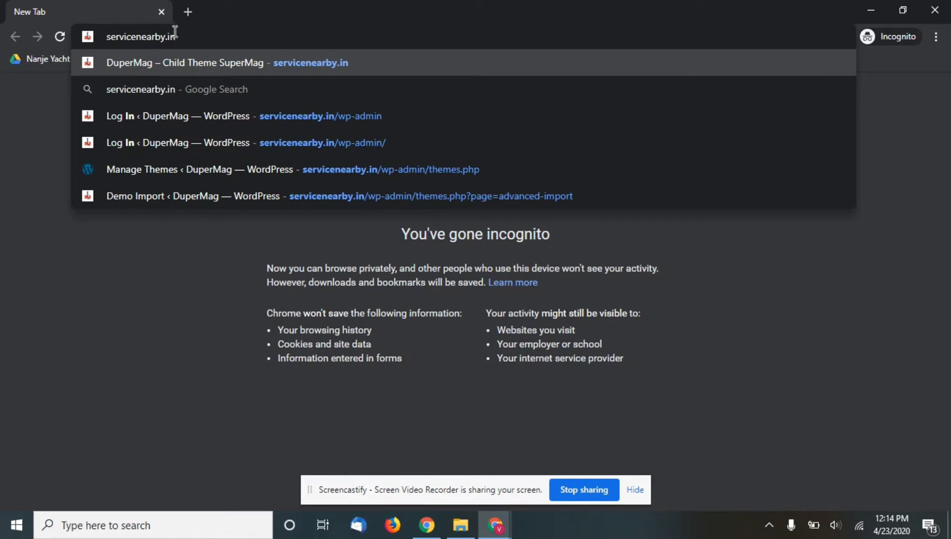
# Open the WordPress login page at servicenearby.in/wp-admin
pyautogui.write('/w')
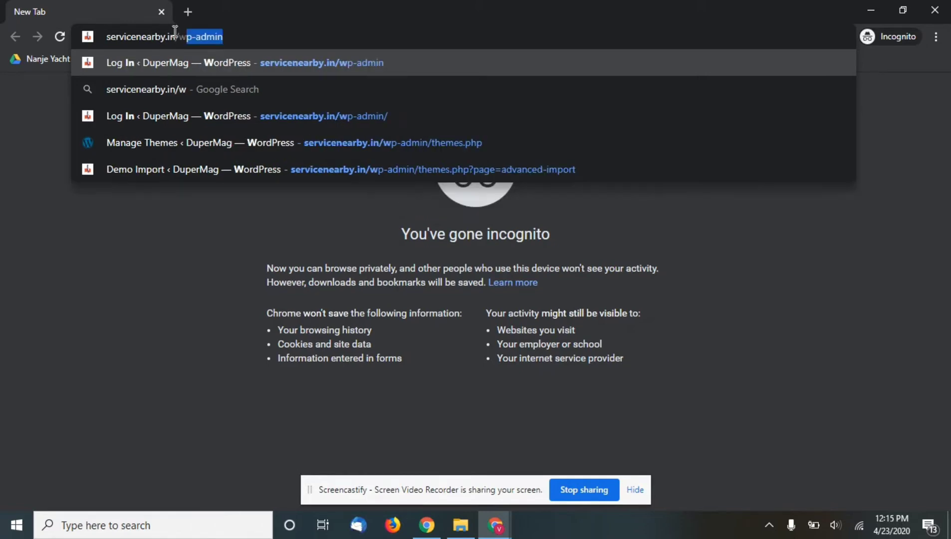
pyautogui.write('p-admin')
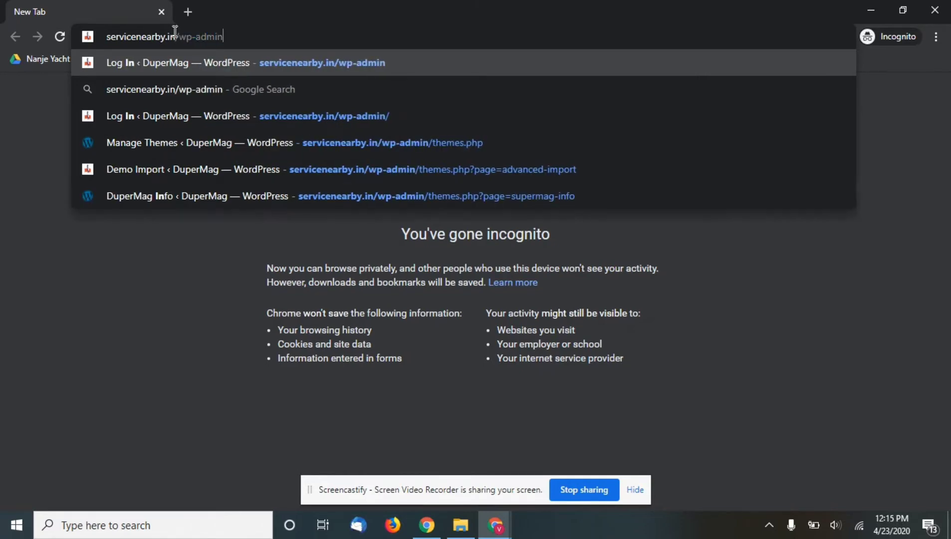
pyautogui.moveTo(180, 38); pyautogui.dragTo(236, 40)
pyautogui.click(236, 40)
pyautogui.press('Return')
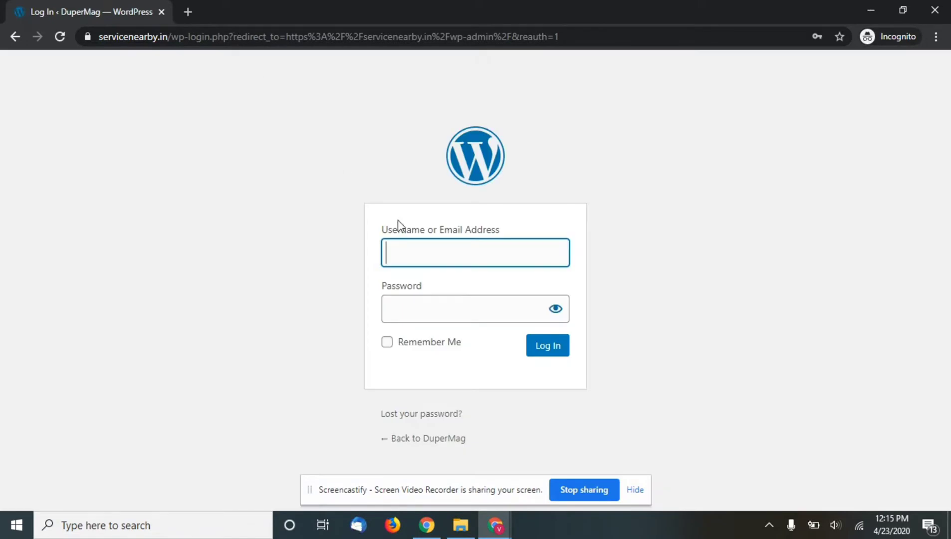
# Log in to the WordPress site by filling in the saved admin username and password
pyautogui.click(436, 245)
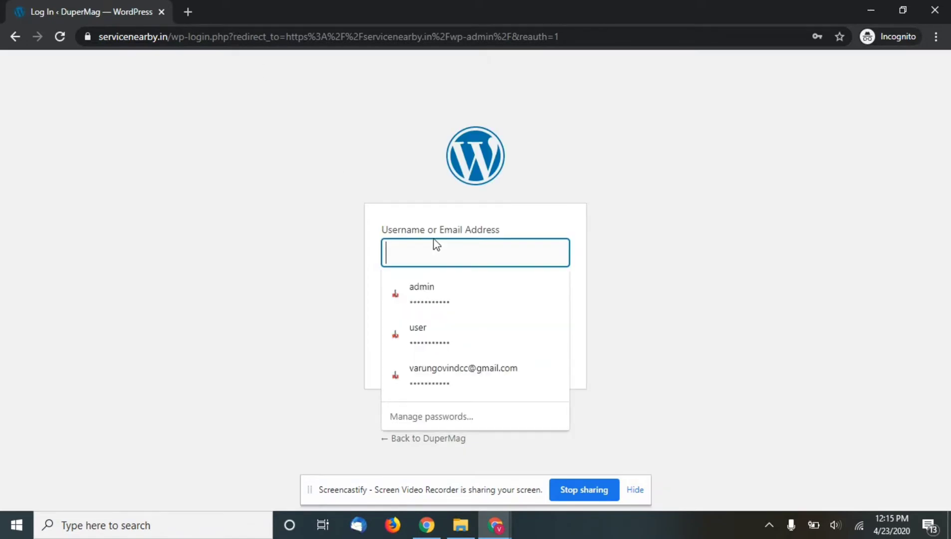
pyautogui.click(466, 282)
pyautogui.click(542, 349)
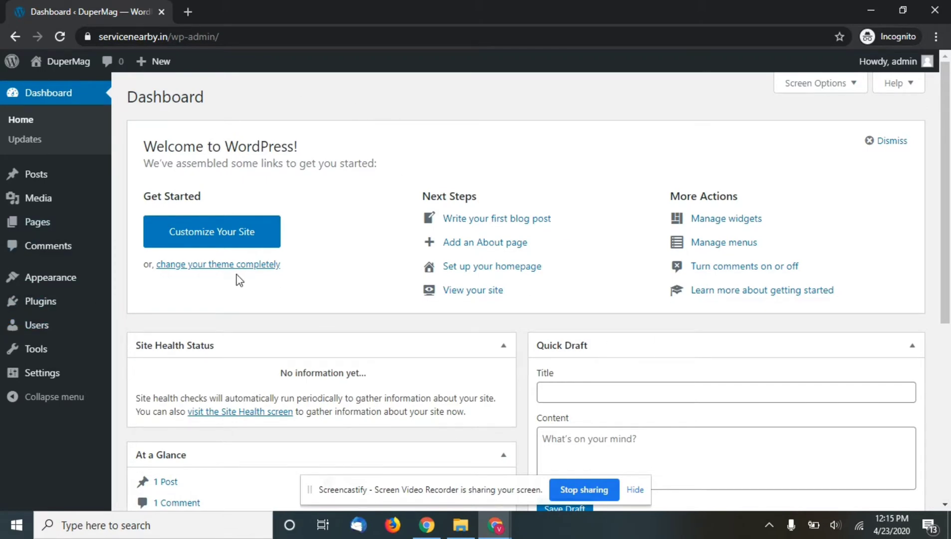
# Open servicenearby.in in a new browser tab and look over the site's current home page
pyautogui.click(187, 12)
pyautogui.write('servicenearby.in')
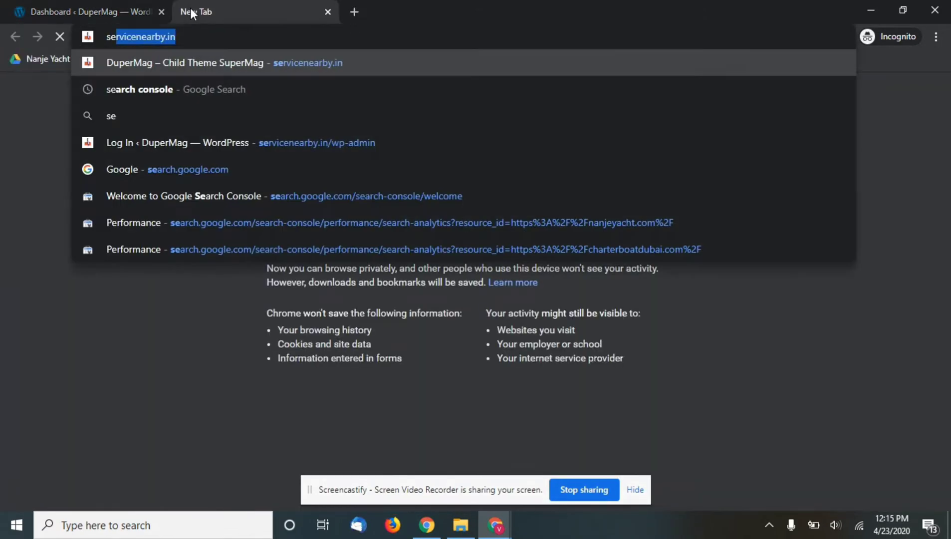
pyautogui.press('Return')
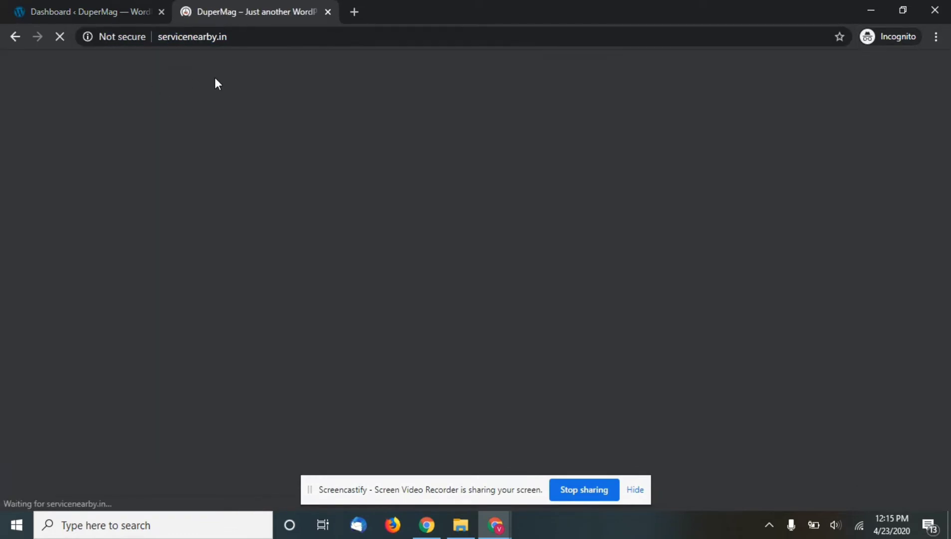
pyautogui.scroll(-4, 423, 393)
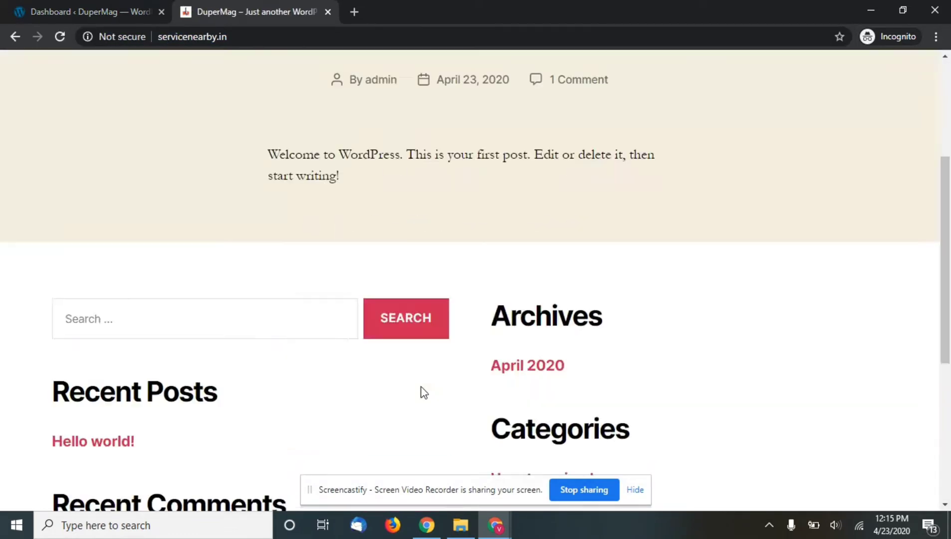
pyautogui.scroll(4, 423, 393)
# Return to the WordPress dashboard and open the page for adding new themes
pyautogui.click(82, 7)
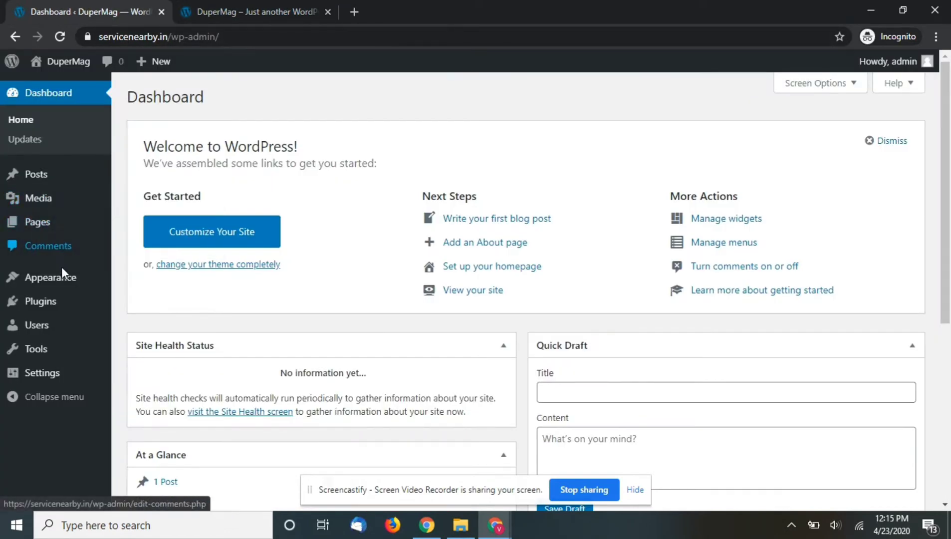
pyautogui.moveTo(95, 282)
pyautogui.click(144, 286)
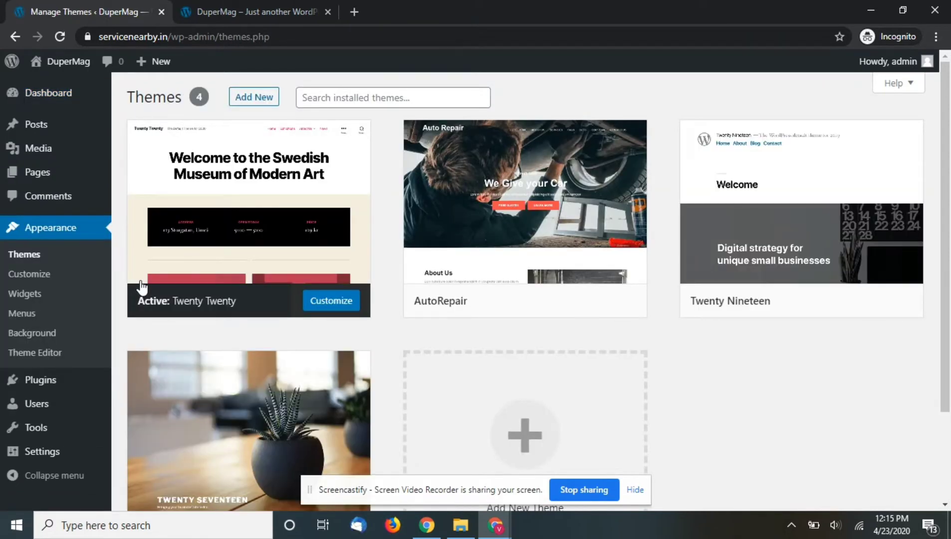
pyautogui.click(252, 96)
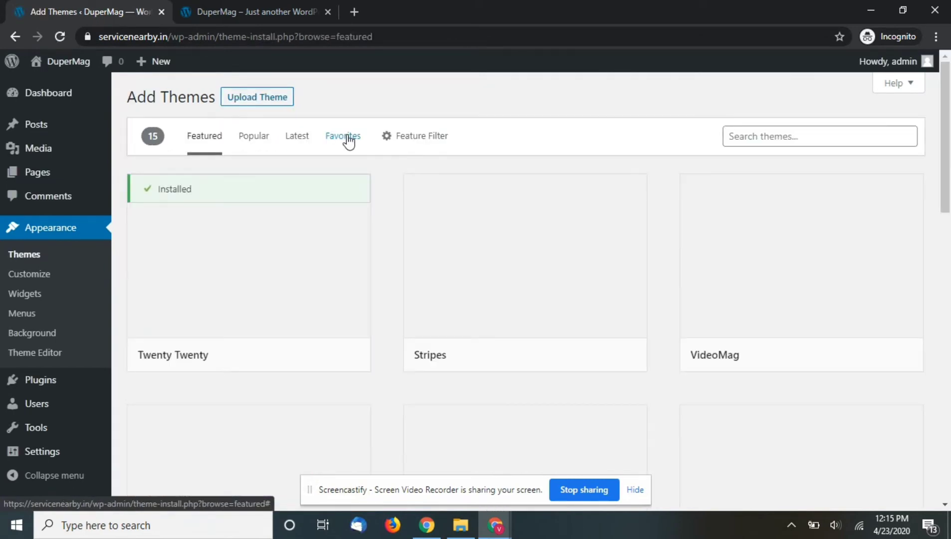
pyautogui.moveTo(758, 209)
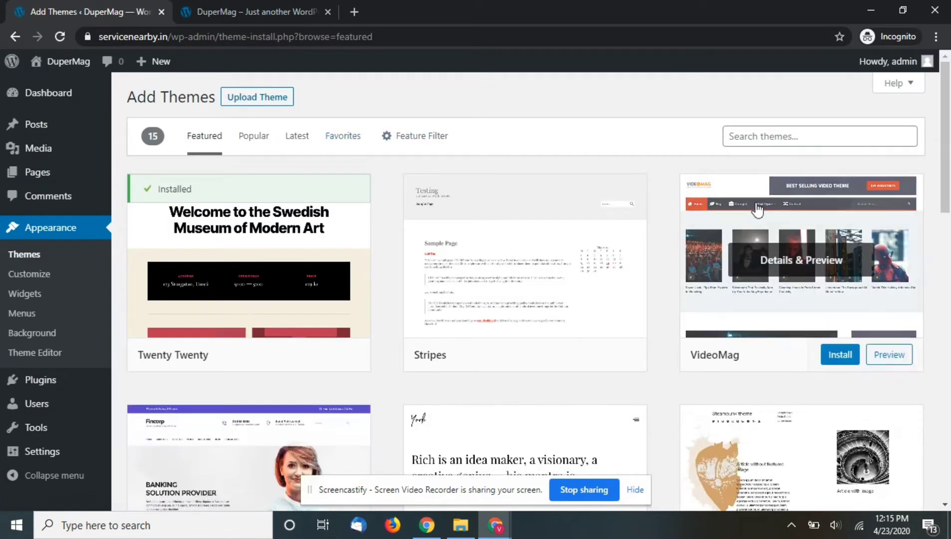
pyautogui.click(27, 256)
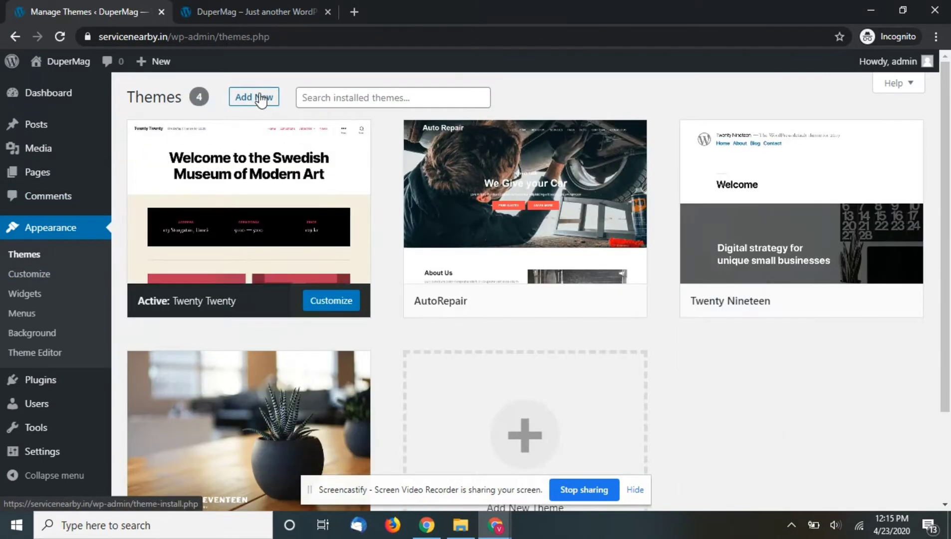
pyautogui.click(259, 99)
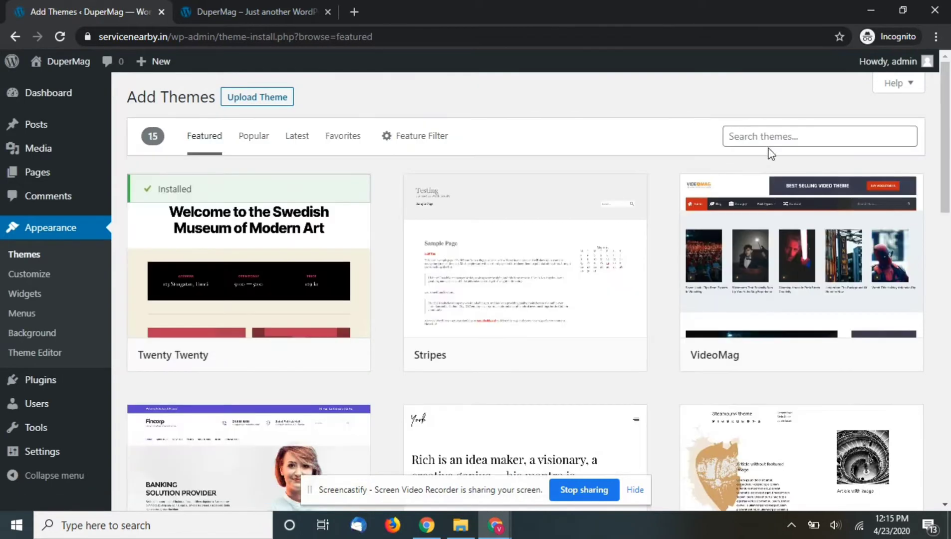
# Search the theme directory for "duper" and install and activate the DuperMag theme
pyautogui.click(774, 139)
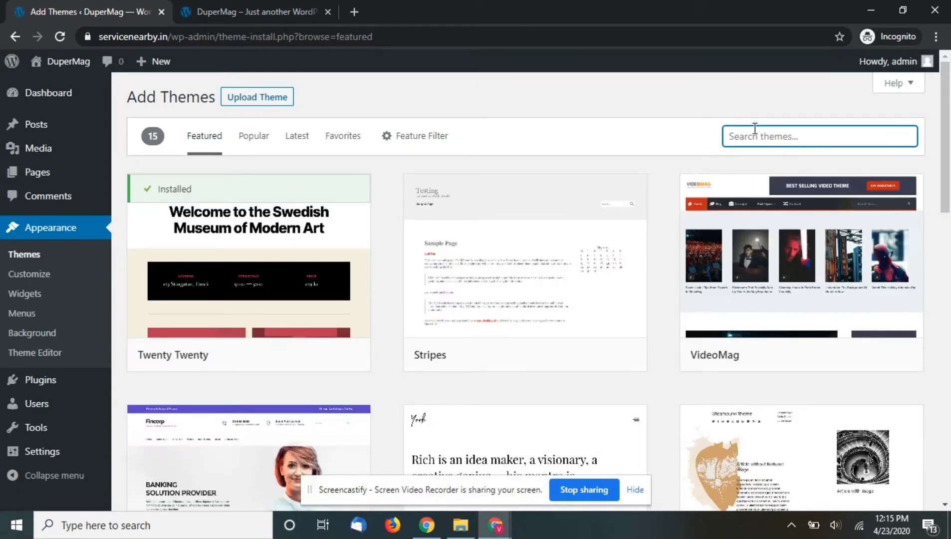
pyautogui.write('duper')
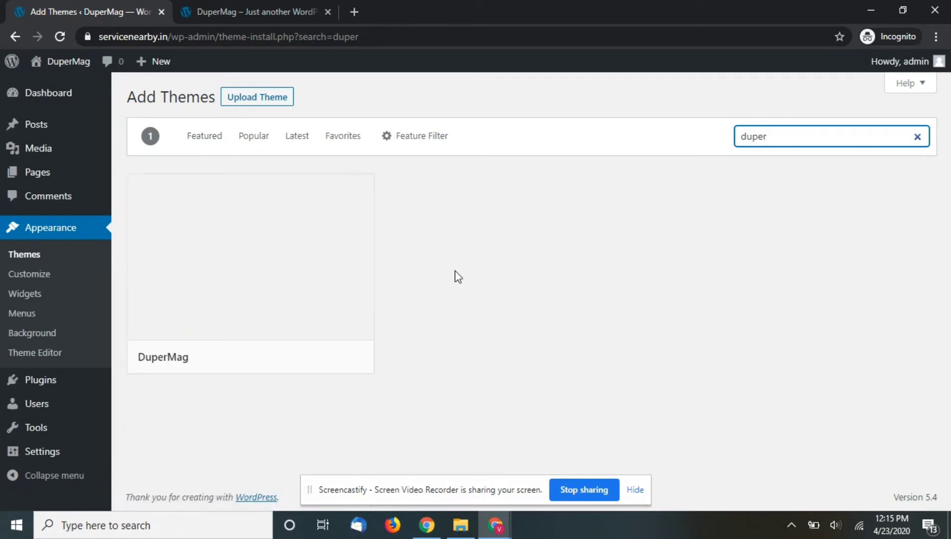
pyautogui.moveTo(260, 318)
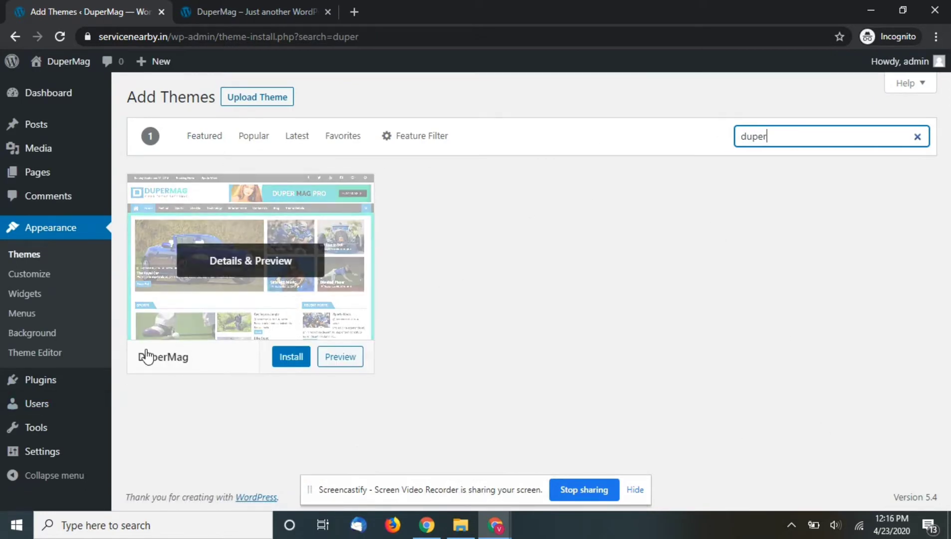
pyautogui.click(292, 358)
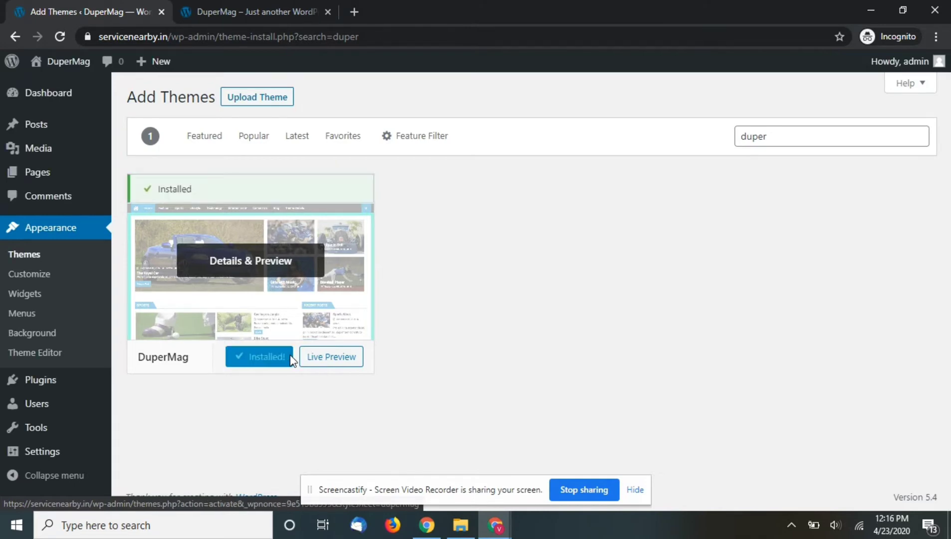
pyautogui.click(278, 359)
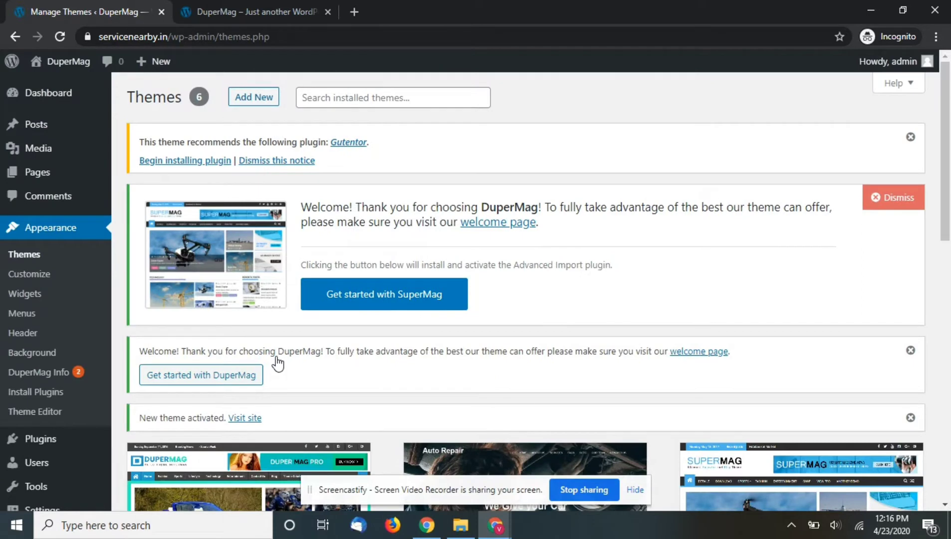
# Reload servicenearby.in in the other browser tab to check the home page with the new theme
pyautogui.click(234, 1)
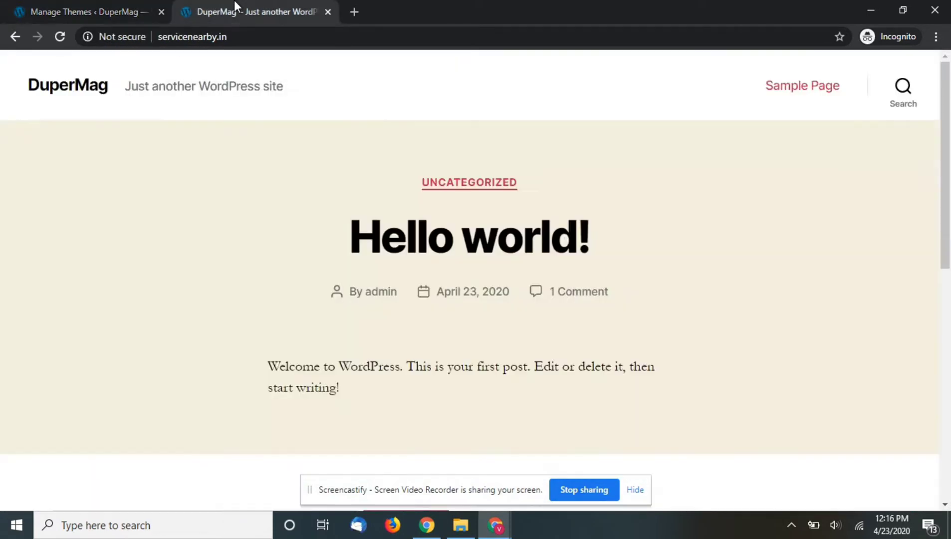
pyautogui.click(286, 36)
pyautogui.press('Return')
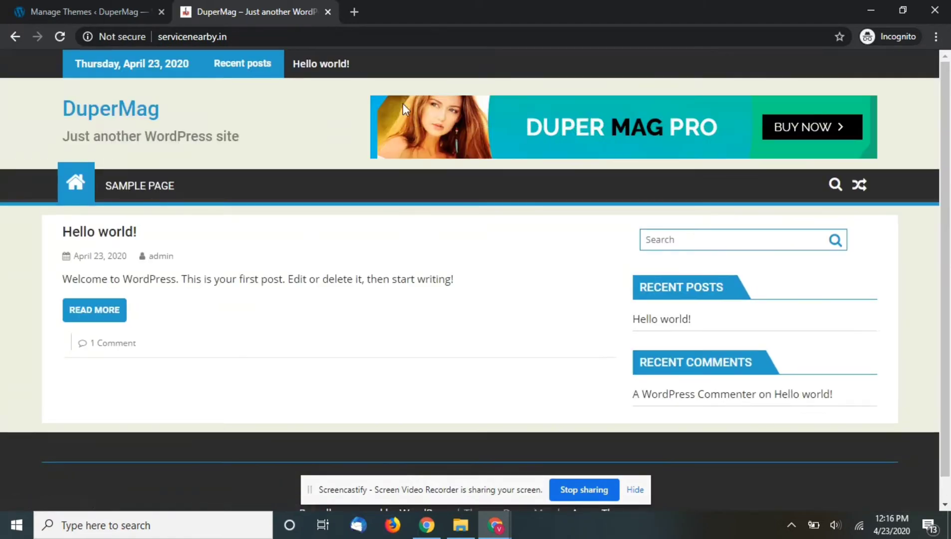
# Back in theme management, get started with SuperMag from the welcome notice to install and activate the Advanced Import plugin
pyautogui.click(41, 2)
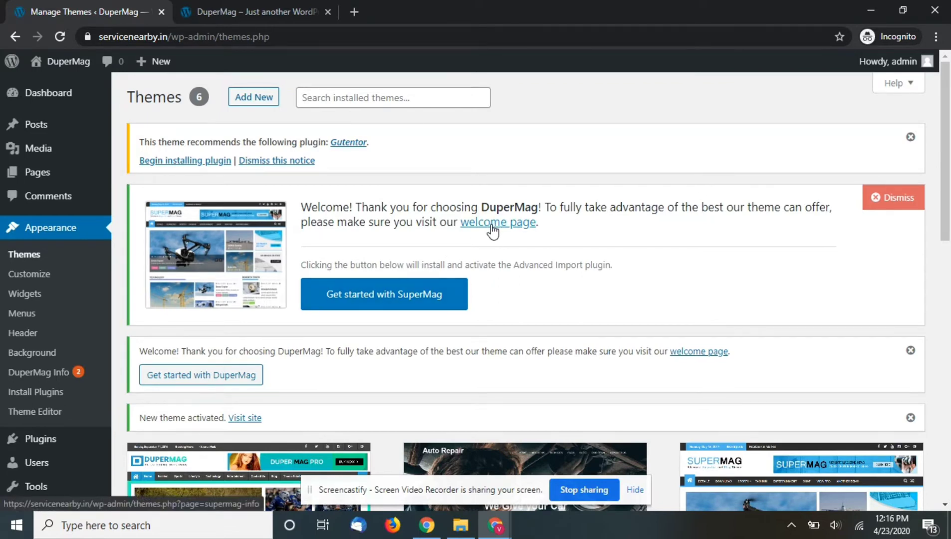
pyautogui.click(406, 300)
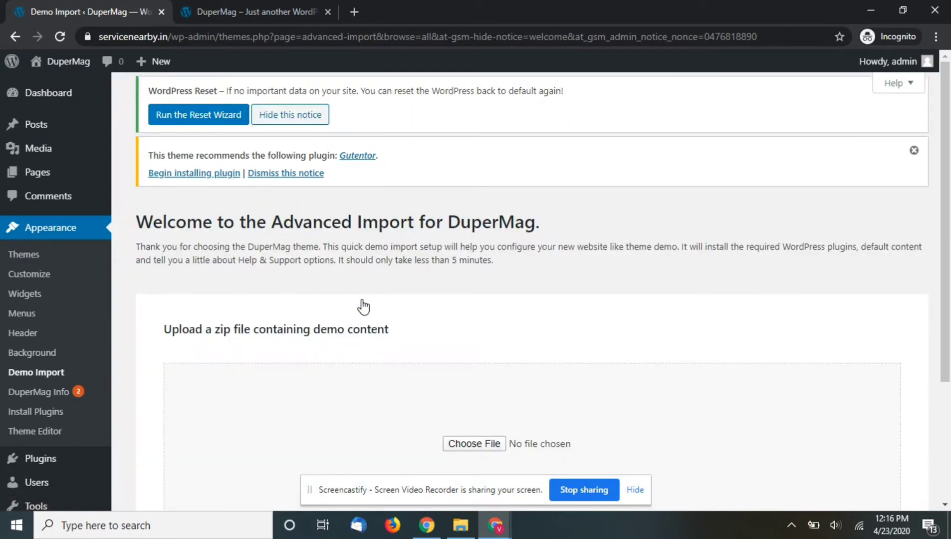
pyautogui.scroll(-2, 362, 307)
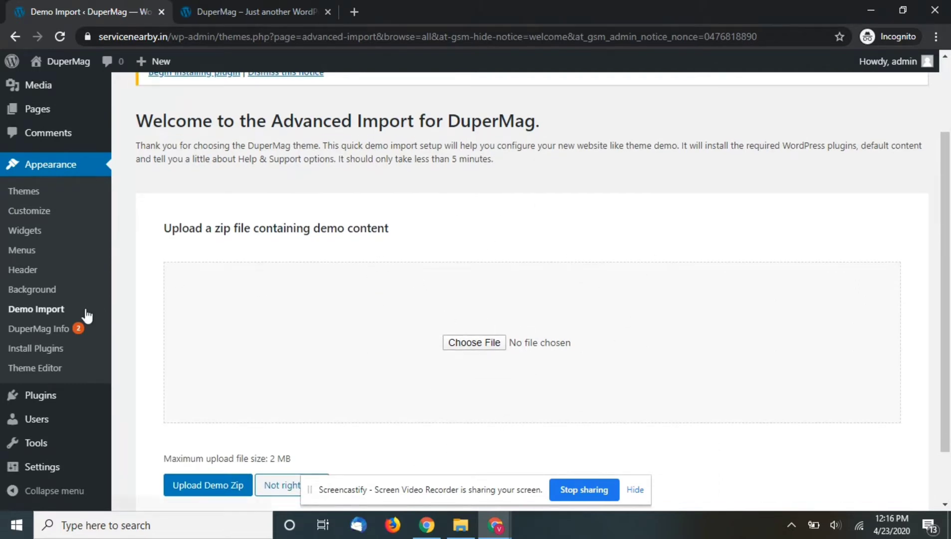
# Apply DuperMag's recommended image sizes: thumbnail 500 * 280, medium 660 * 365 and large 840 * 480
pyautogui.click(22, 332)
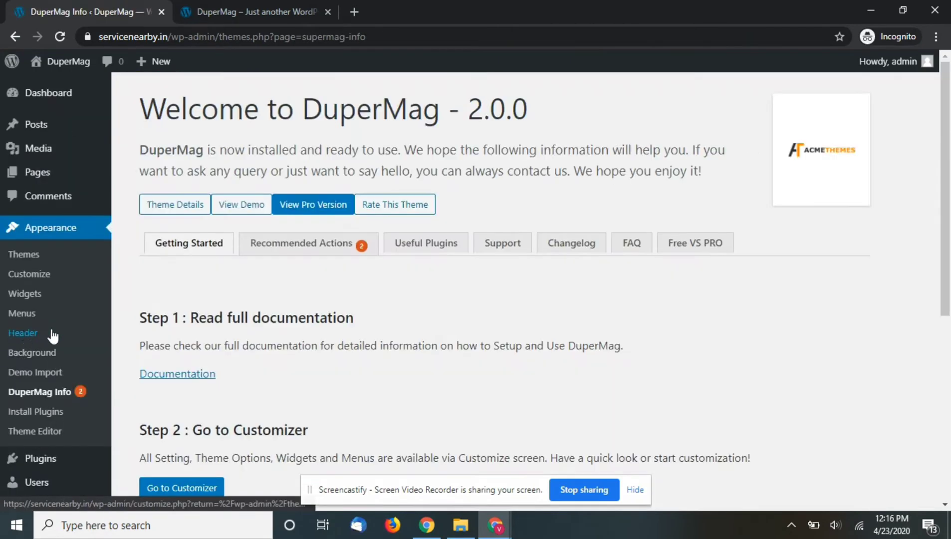
pyautogui.scroll(-3, 202, 334)
pyautogui.scroll(3, 185, 250)
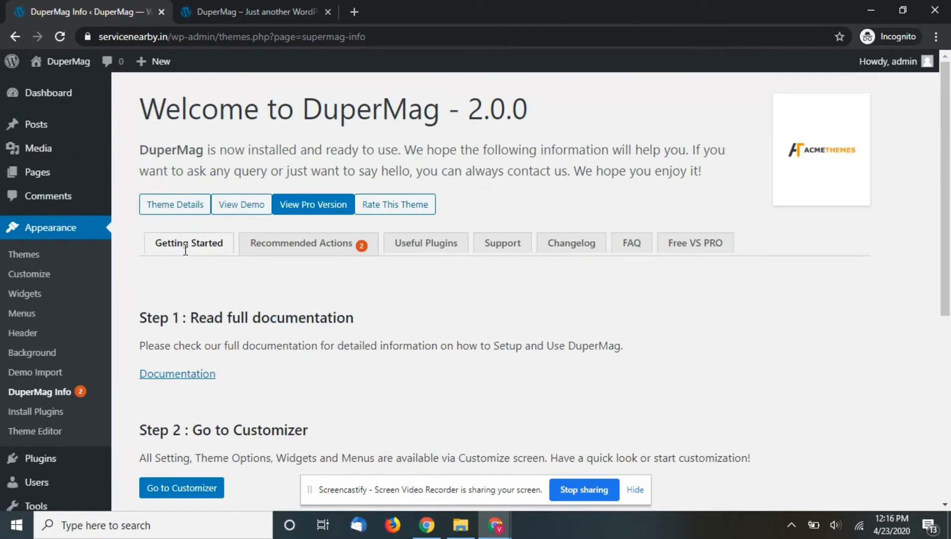
pyautogui.click(302, 252)
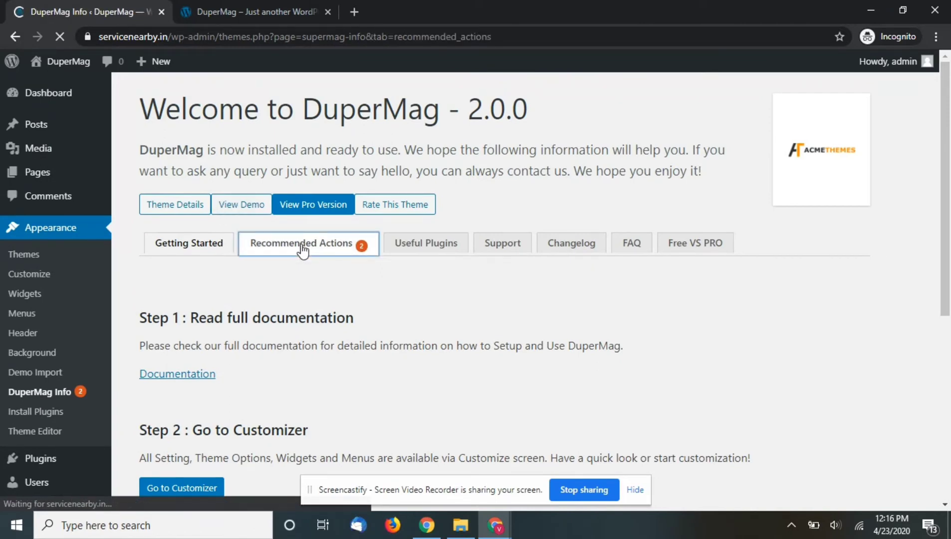
pyautogui.scroll(-3, 302, 252)
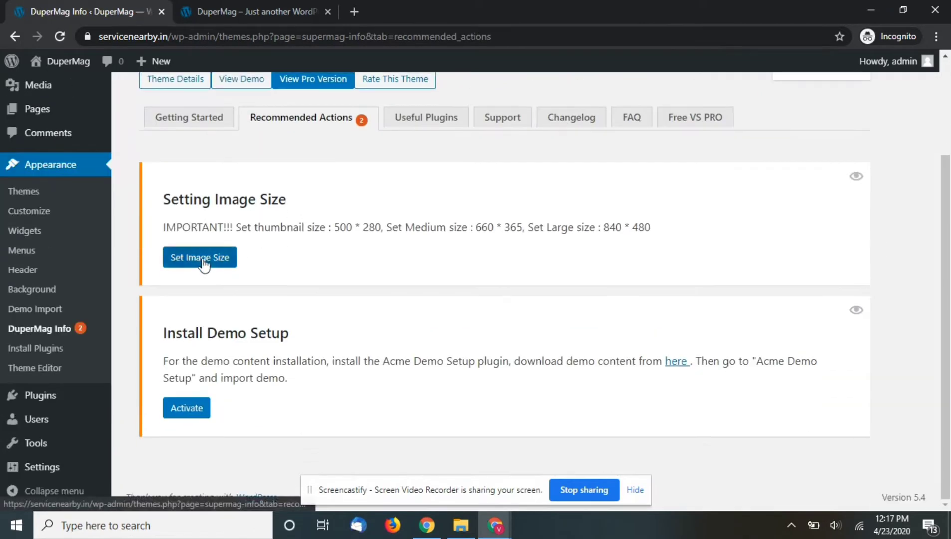
pyautogui.click(206, 263)
pyautogui.scroll(-2, 206, 265)
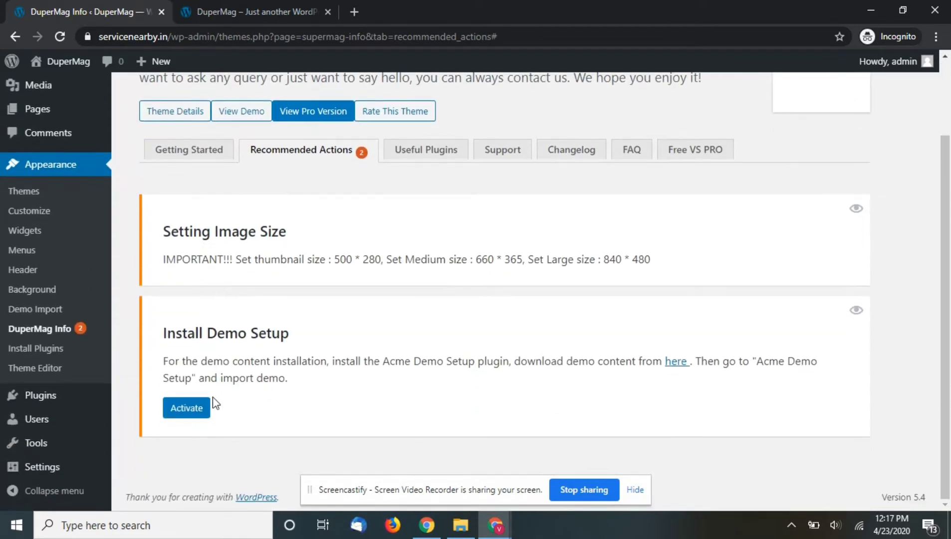
# Activate the recommended demo setup to bring up the available DuperMag demos
pyautogui.click(180, 417)
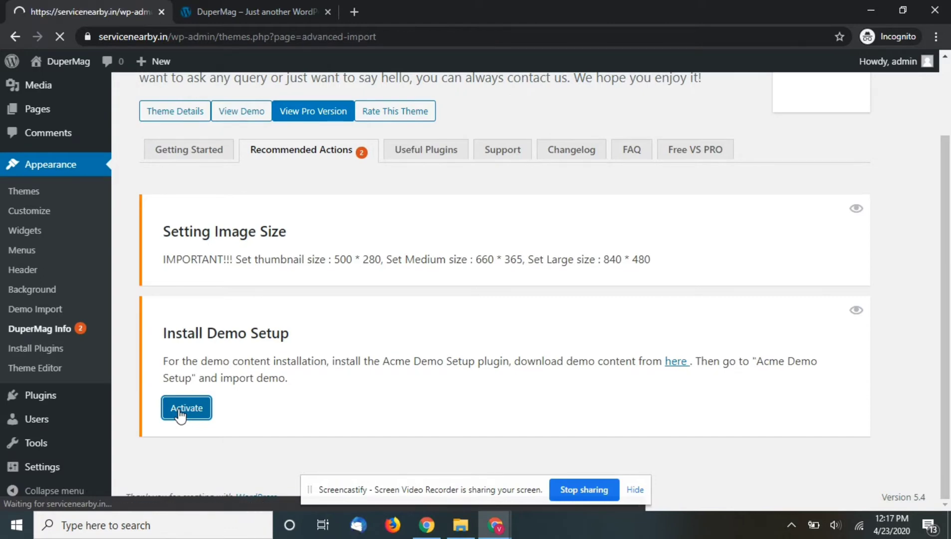
pyautogui.scroll(-3, 181, 415)
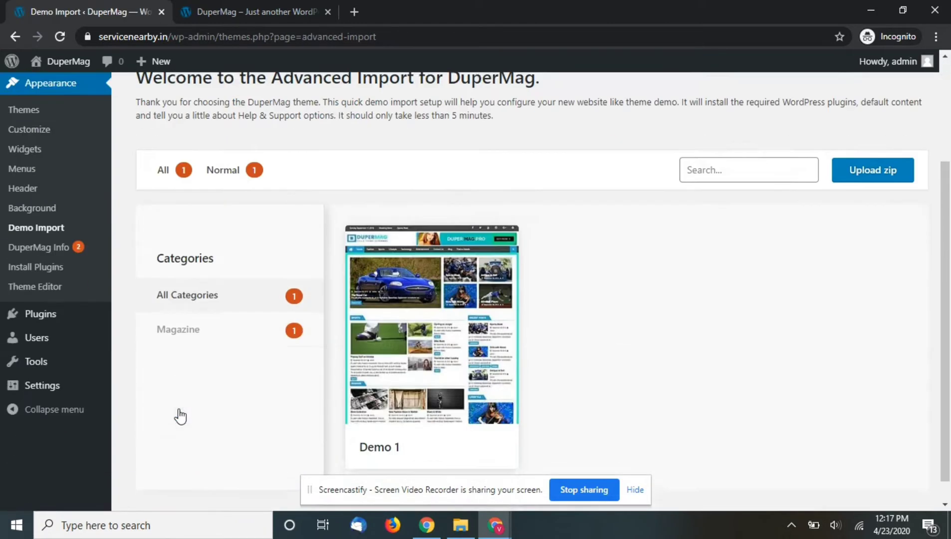
# Preview Demo 1 in a new browser tab and look through its home page layout
pyautogui.moveTo(404, 333)
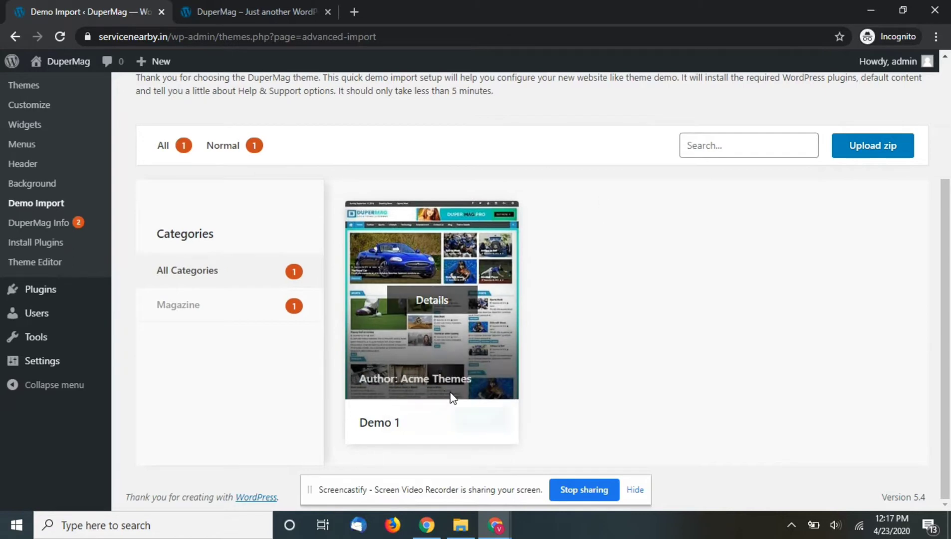
pyautogui.rightClick(432, 415)
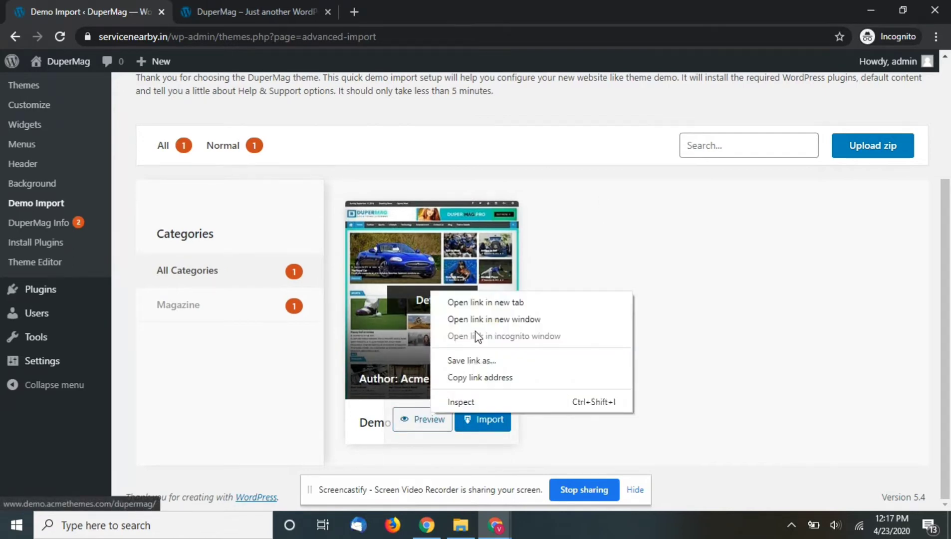
pyautogui.click(495, 292)
pyautogui.click(431, 423)
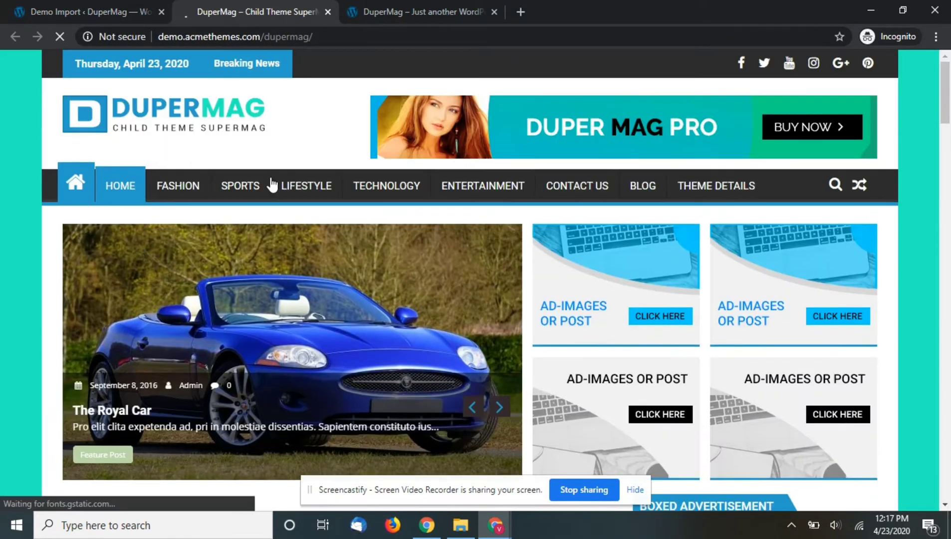
pyautogui.scroll(-15, 271, 184)
pyautogui.scroll(-8, 272, 184)
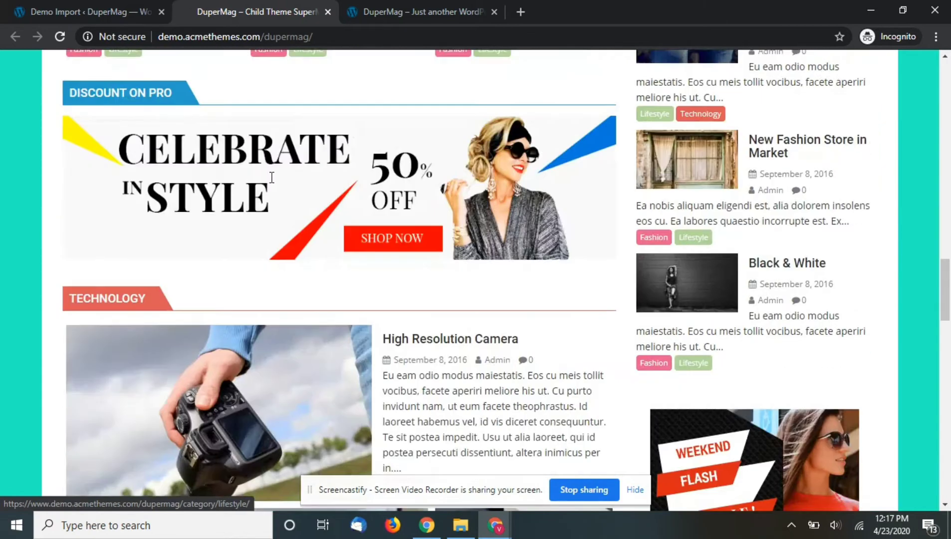
# Return to the Demo Import page and import the Demo 1 content into the site, confirming the import
pyautogui.scroll(20, 325, 166)
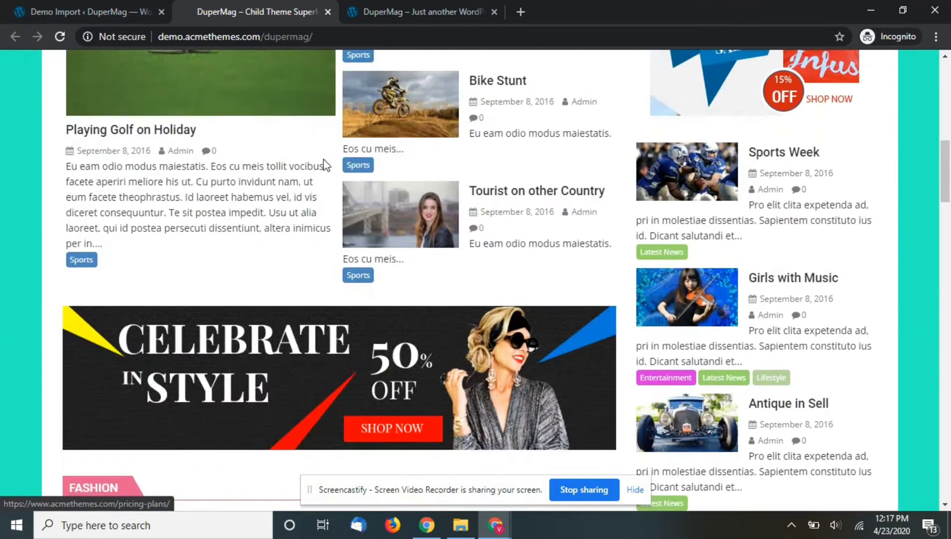
pyautogui.click(86, 3)
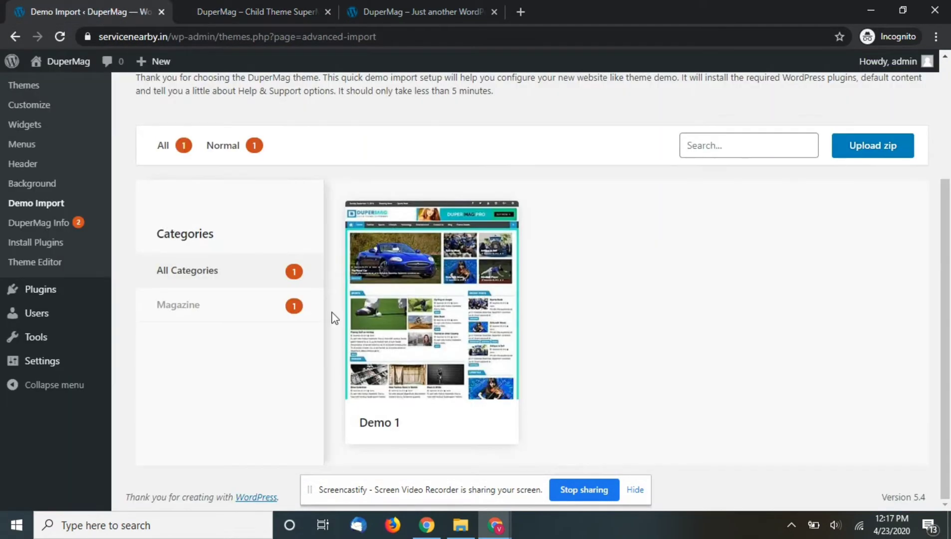
pyautogui.click(478, 419)
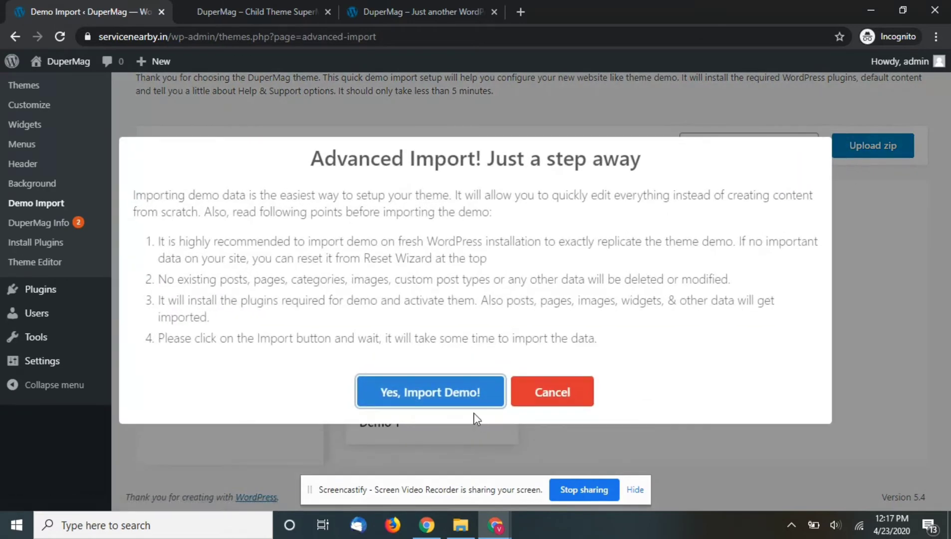
pyautogui.click(452, 396)
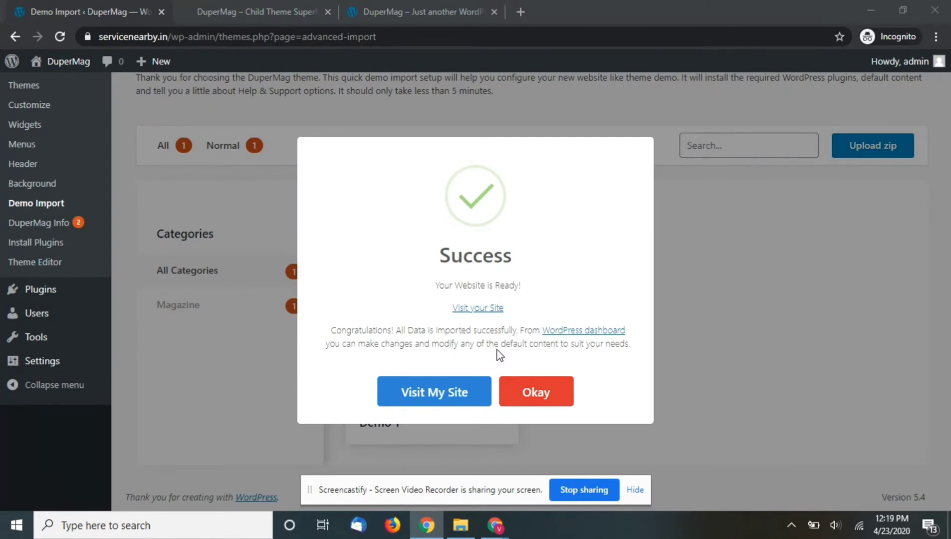
# Visit the newly imported site and compare its home page with the original DuperMag demo page
pyautogui.click(435, 393)
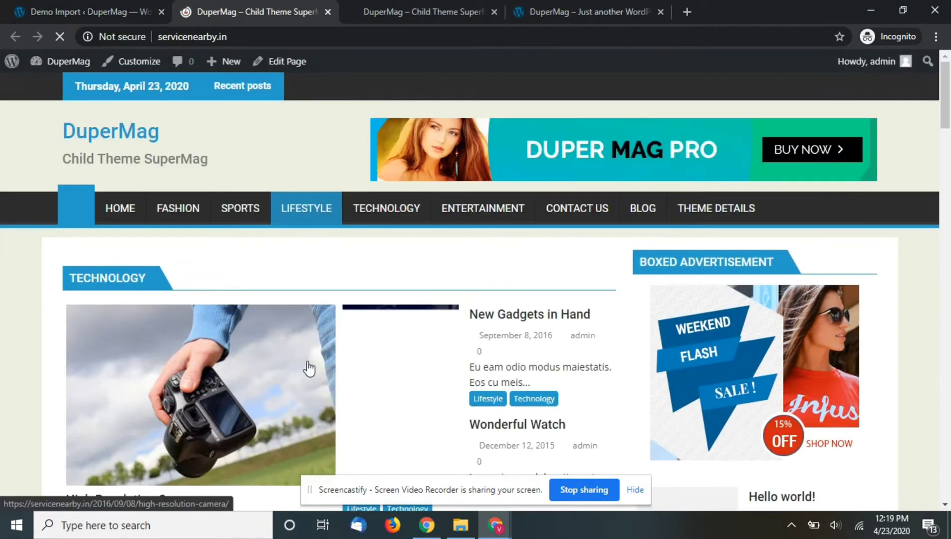
pyautogui.scroll(-2, 308, 368)
pyautogui.scroll(-20, 309, 368)
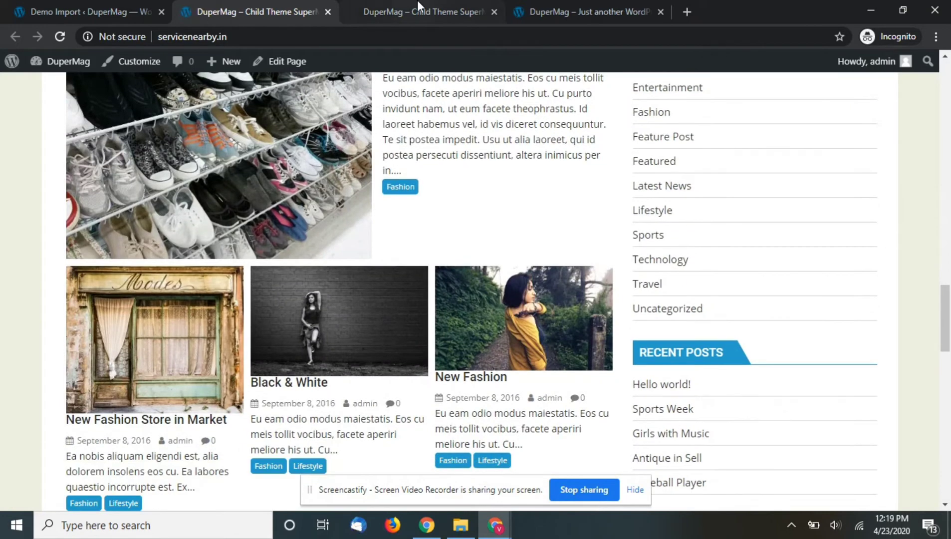
pyautogui.click(417, 4)
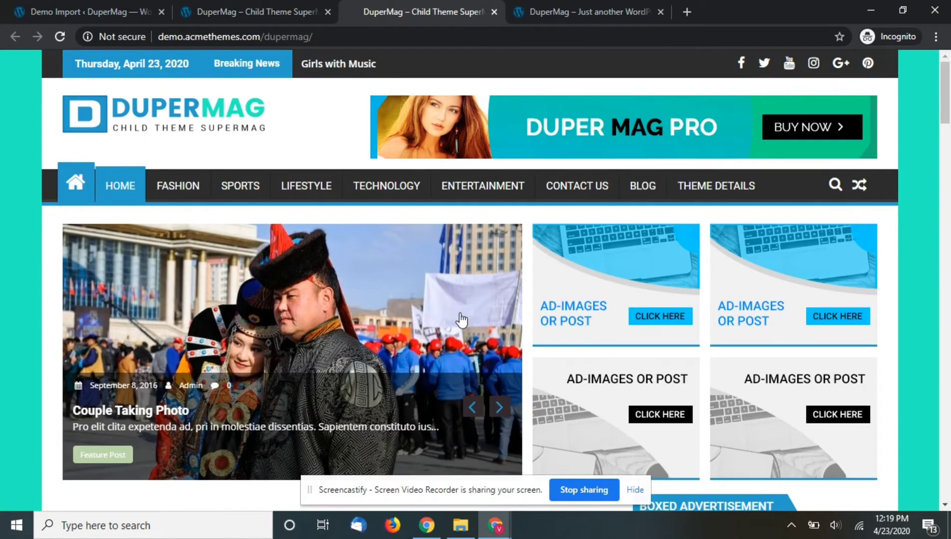
pyautogui.scroll(-10, 361, 278)
pyautogui.scroll(10, 361, 279)
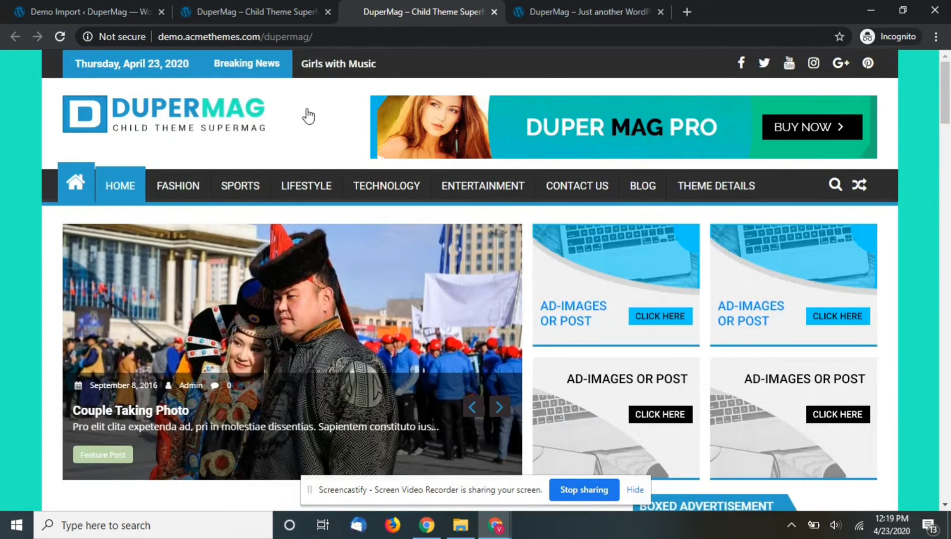
pyautogui.click(257, 2)
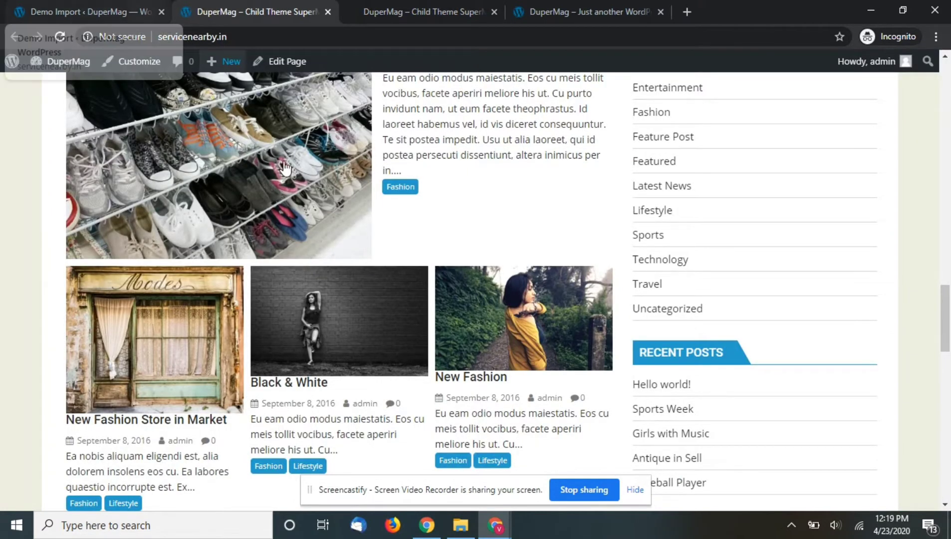
pyautogui.scroll(10, 263, 212)
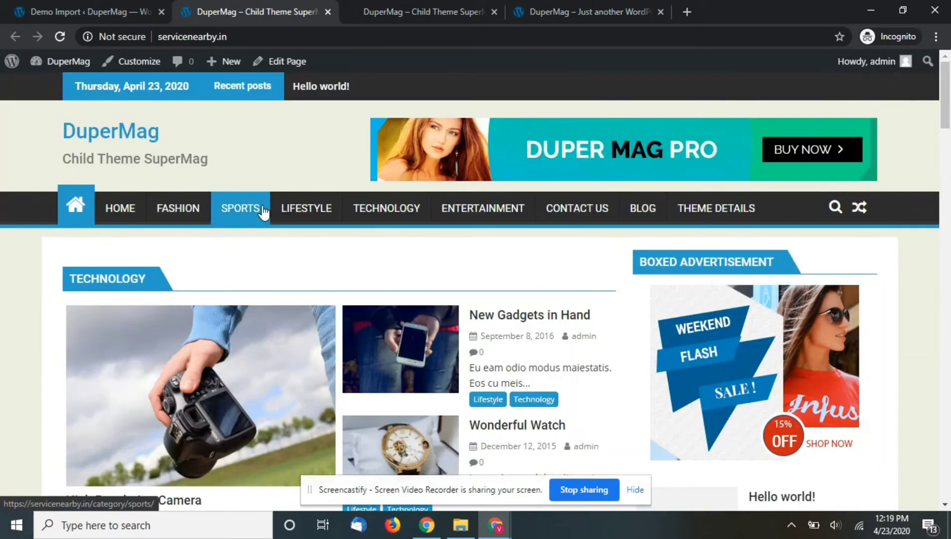
pyautogui.scroll(-4, 264, 213)
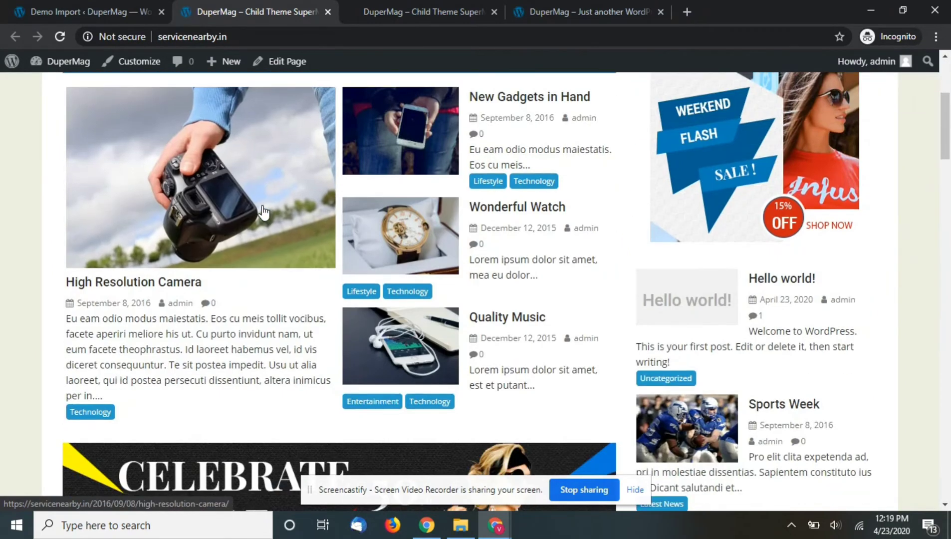
# Go back to the WordPress admin and open the Site Identity settings in the theme customizer
pyautogui.click(58, 5)
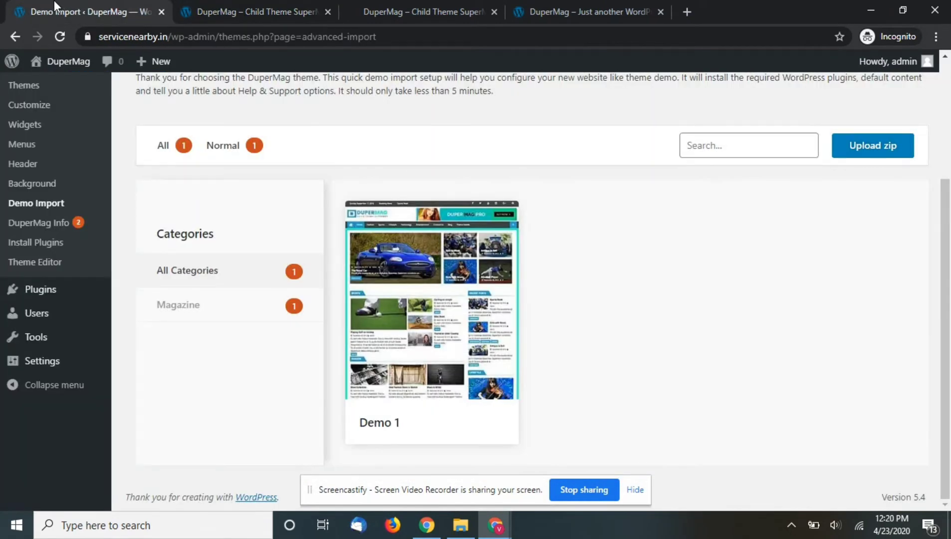
pyautogui.scroll(4, 15, 100)
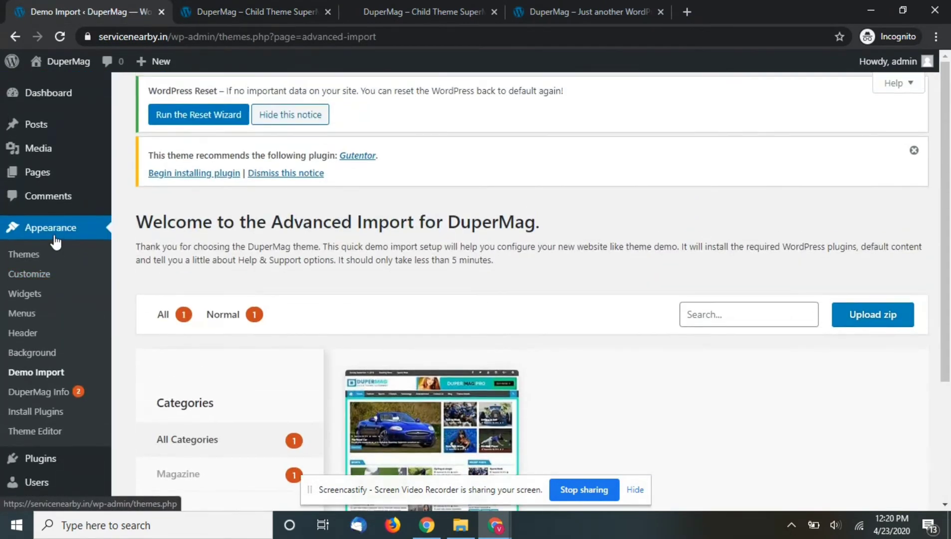
pyautogui.click(36, 282)
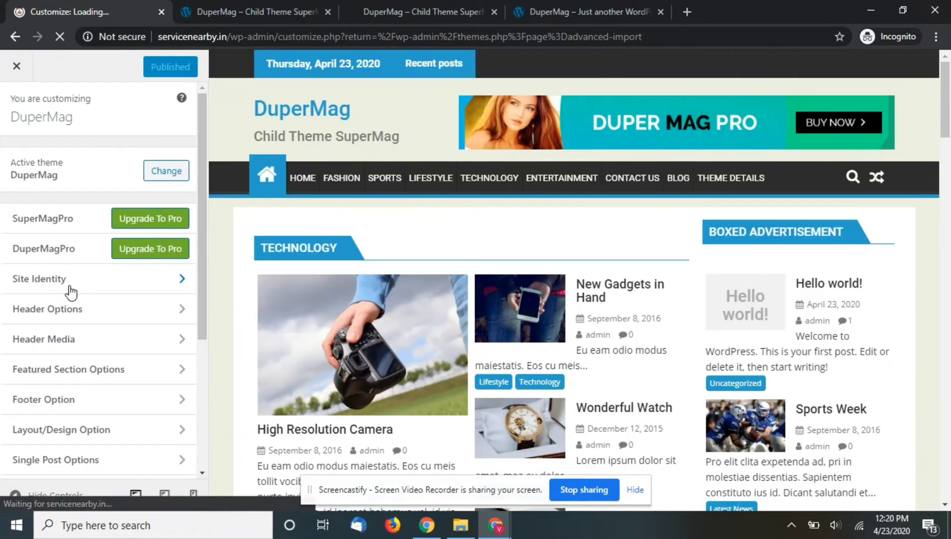
pyautogui.click(69, 289)
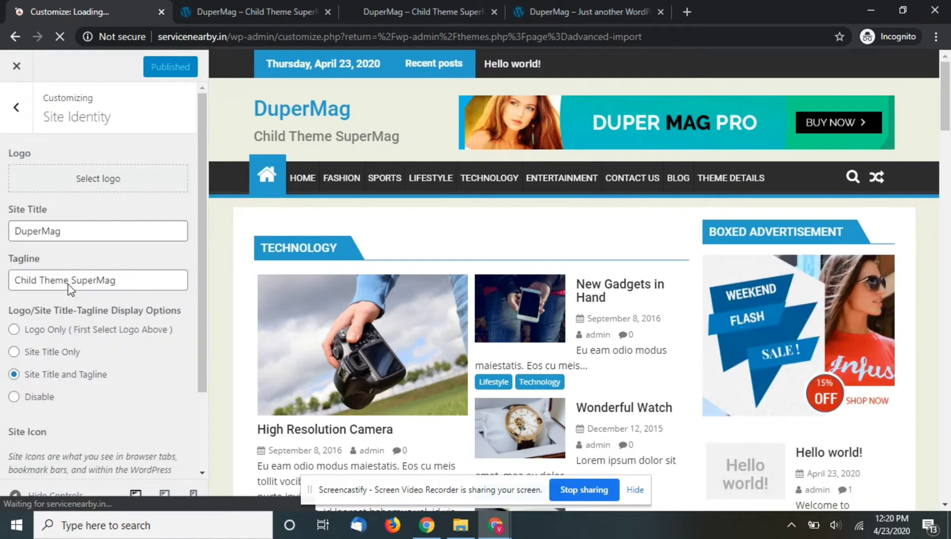
# Replace the site title with "Service Nearbu"
pyautogui.click(92, 230)
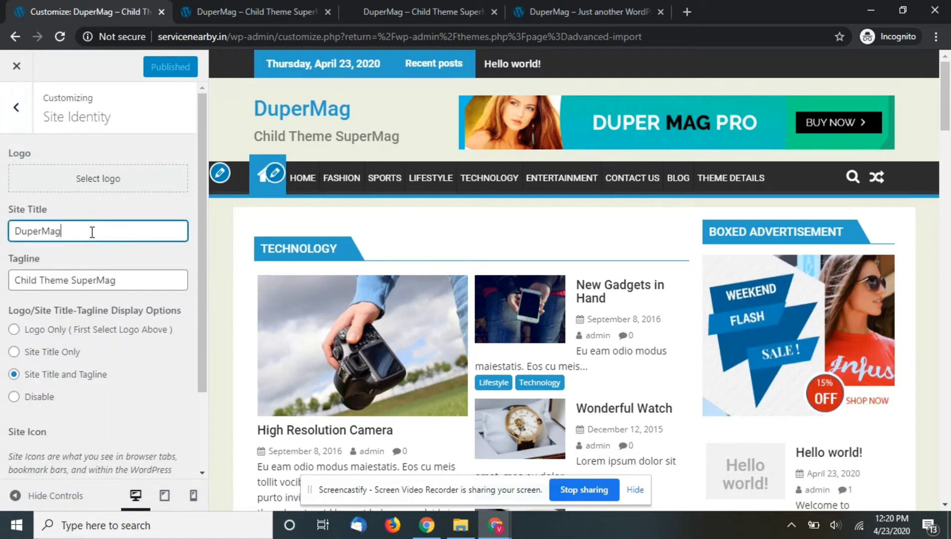
pyautogui.hotkey('ctrl', 'a')
pyautogui.write('Ser')
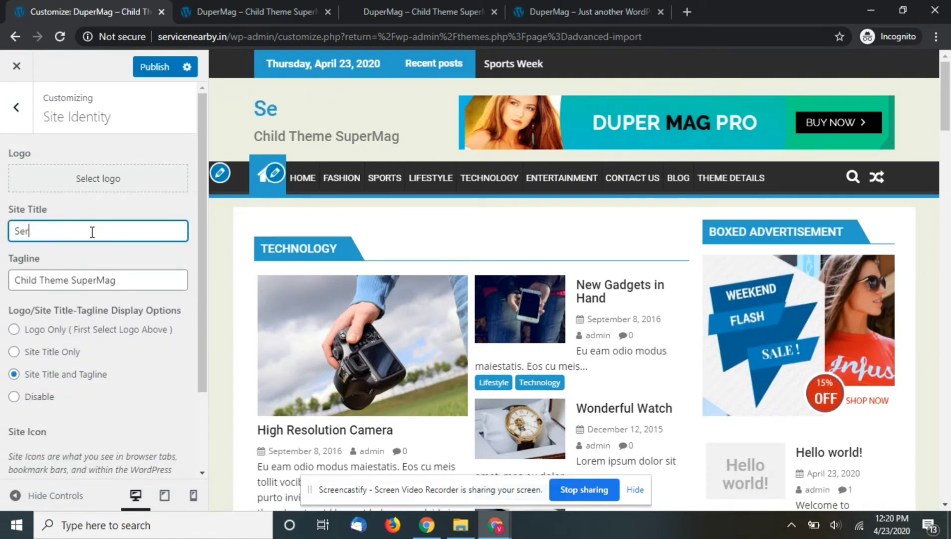
pyautogui.write('vice N')
pyautogui.press('BackSpace')
pyautogui.press('BackSpace')
pyautogui.write('n')
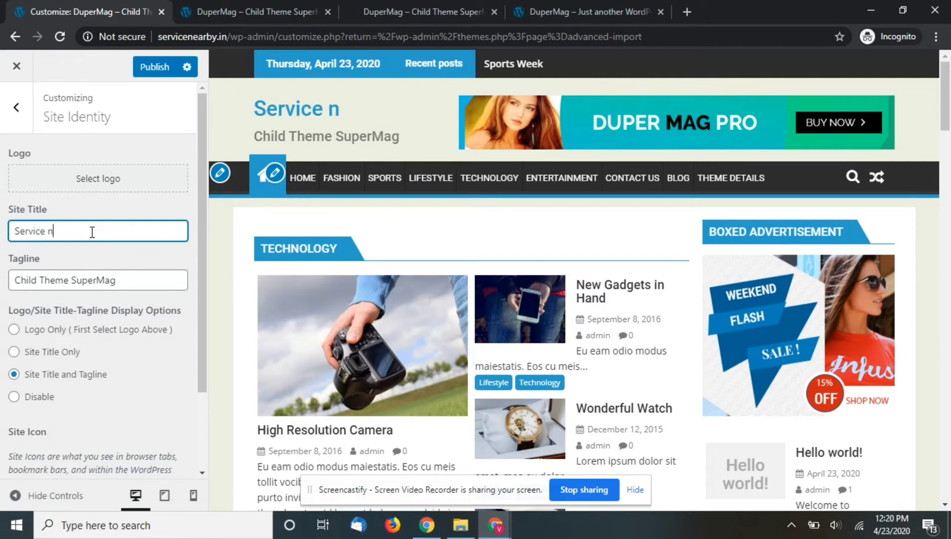
pyautogui.press('BackSpace')
pyautogui.write('Nearbu')
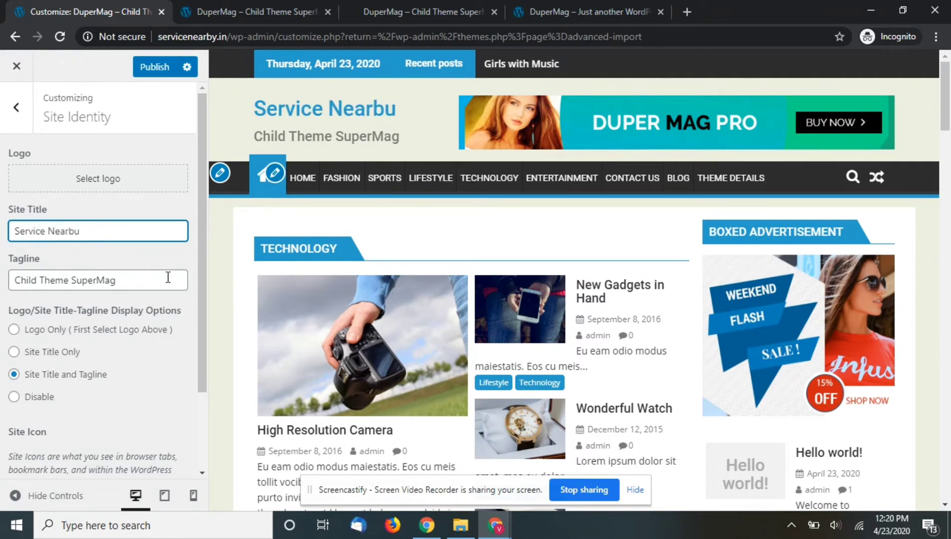
# Replace the tagline with "Test Wordpress Website" and check the remaining Site Identity options
pyautogui.hotkey('ctrl', 'a')
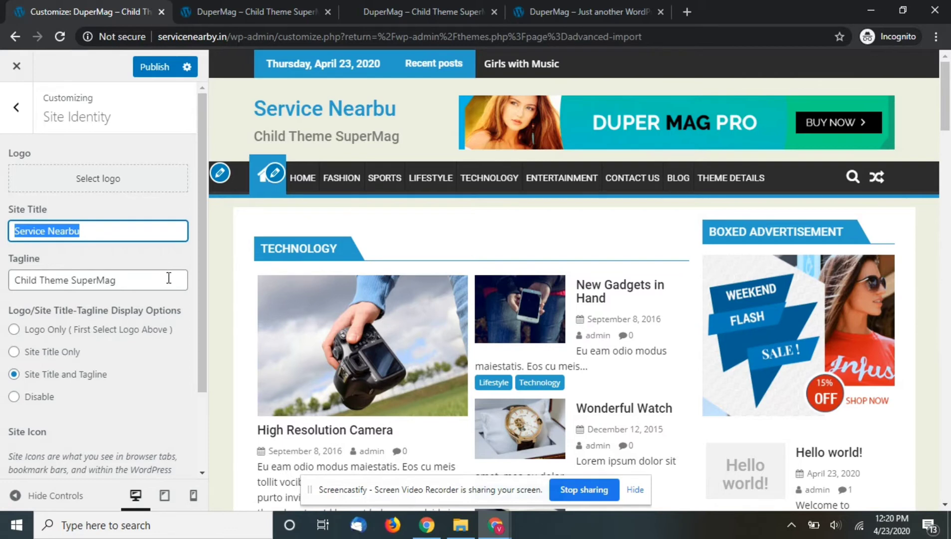
pyautogui.click(156, 285)
pyautogui.hotkey('ctrl', 'a')
pyautogui.write('All')
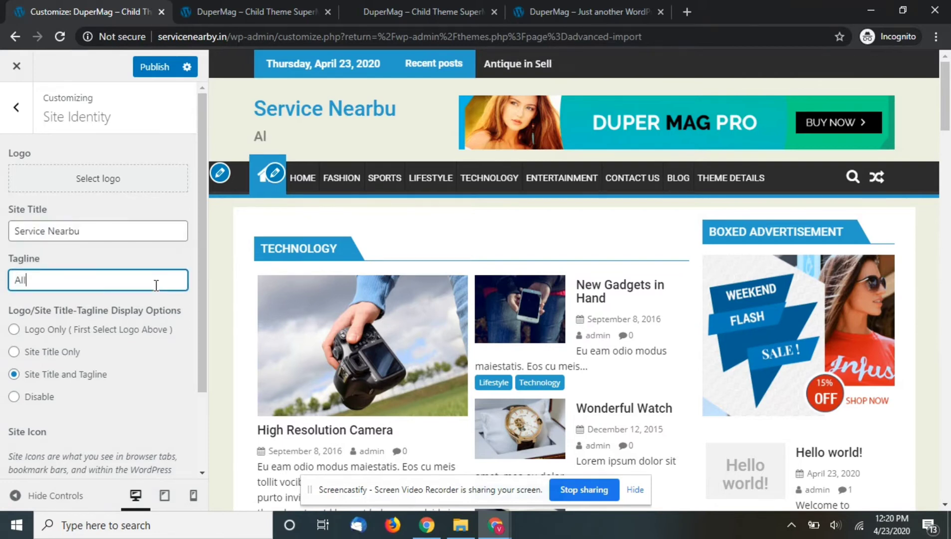
pyautogui.write('Test W')
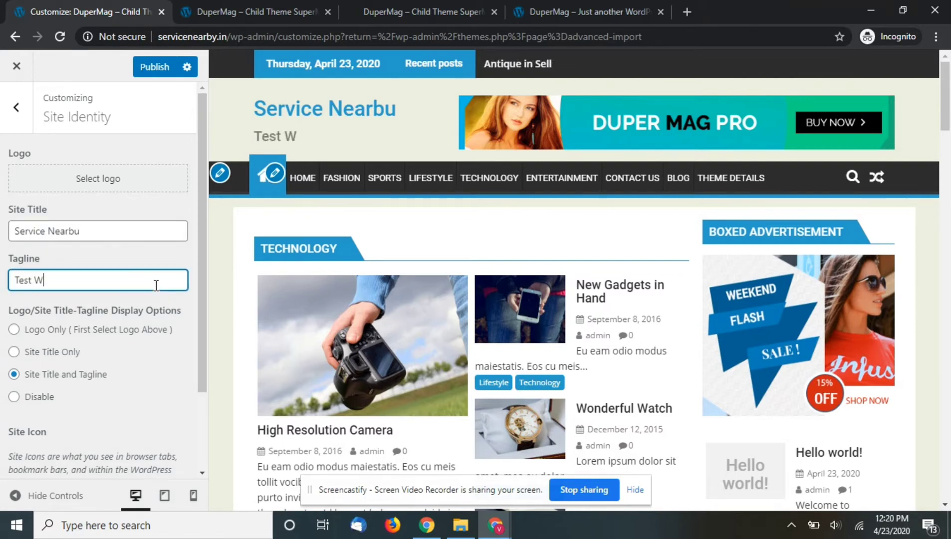
pyautogui.write('ordpress We')
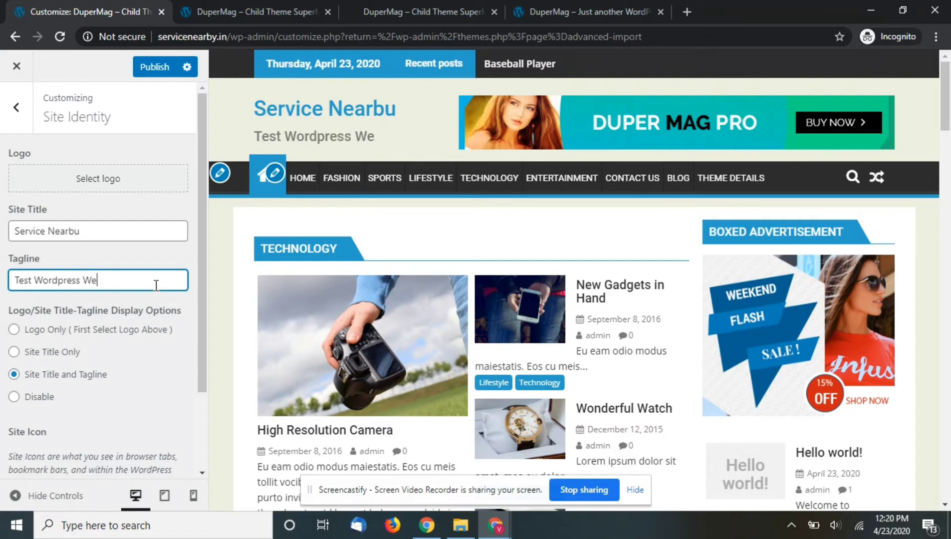
pyautogui.write('bsite')
pyautogui.scroll(-2, 89, 351)
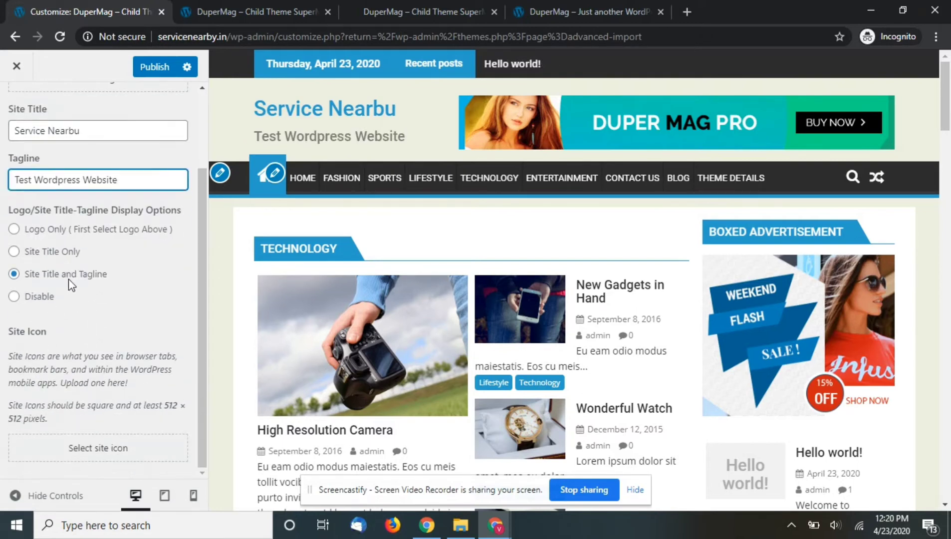
# Correct the spelling of the site title to "Service Nearby"
pyautogui.scroll(2, 81, 282)
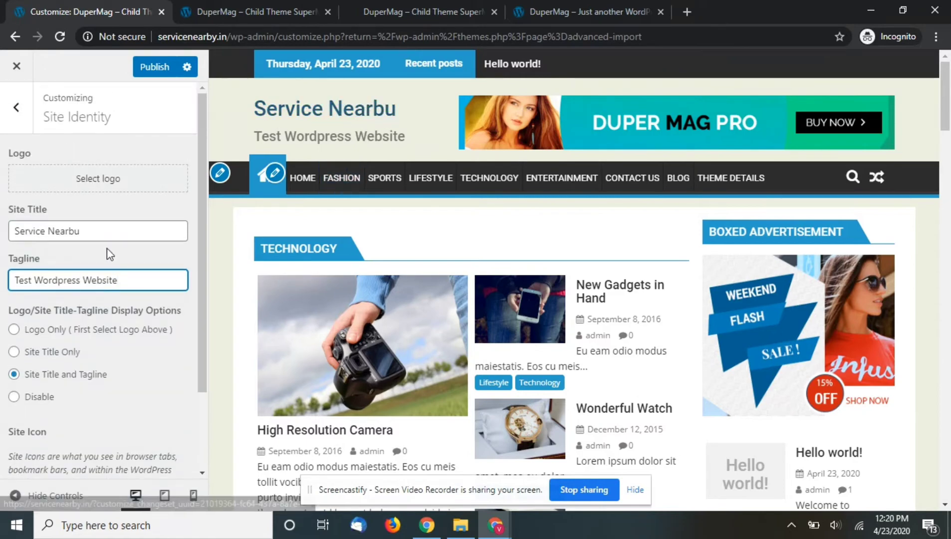
pyautogui.click(102, 231)
pyautogui.press('BackSpace')
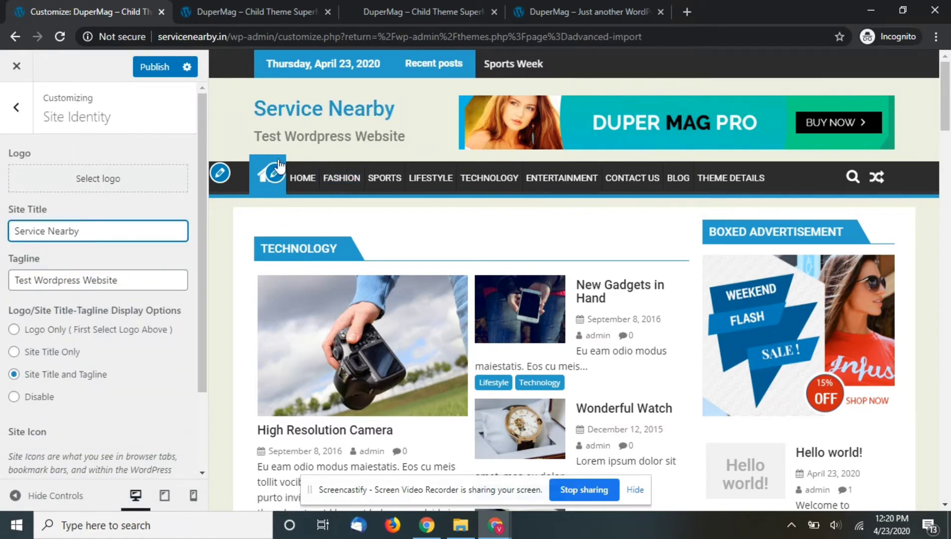
# Set the Logo/Site Title-Tagline display option to Logo Only and review the Site Icon requirements
pyautogui.scroll(-2, 335, 107)
pyautogui.scroll(2, 255, 160)
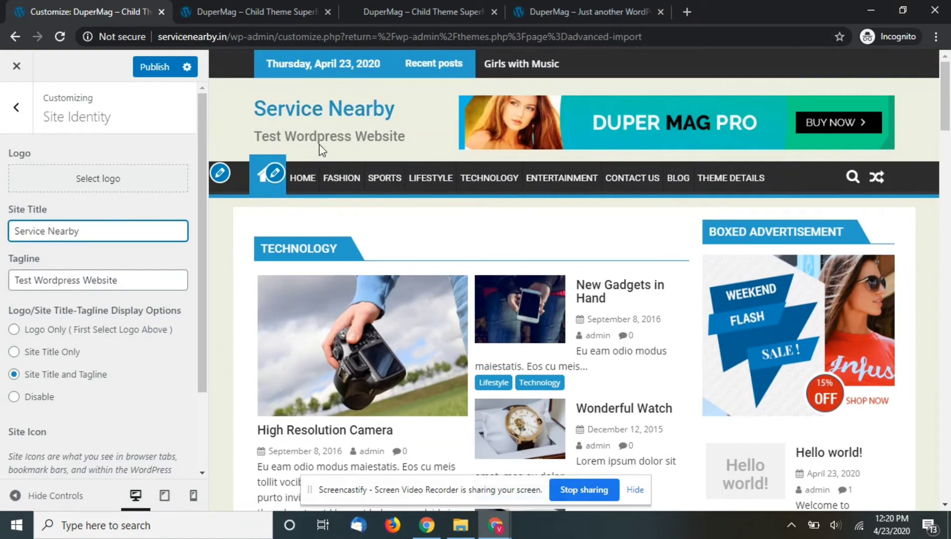
pyautogui.click(18, 331)
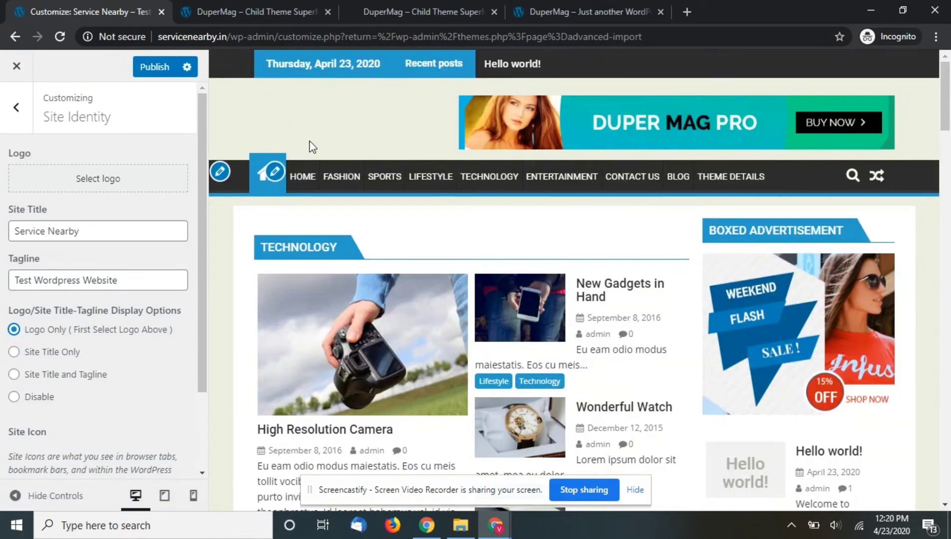
pyautogui.scroll(-2, 40, 382)
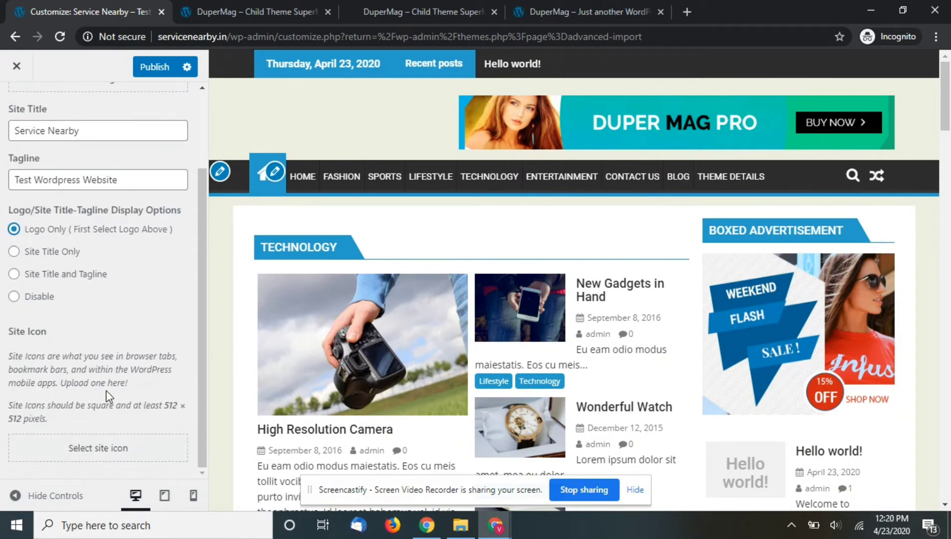
pyautogui.scroll(2, 114, 398)
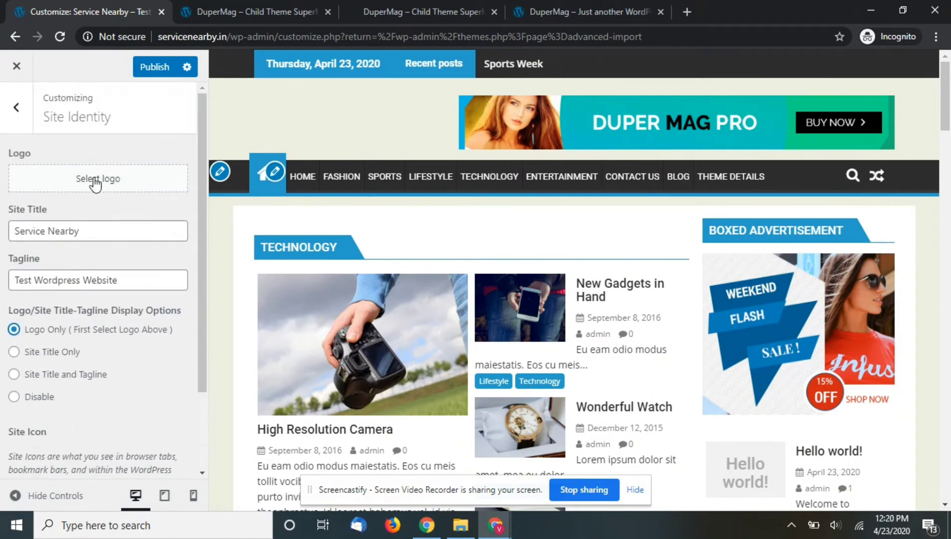
# Choose dupermag-2.png from the media library as the site logo and proceed to cropping it
pyautogui.click(74, 188)
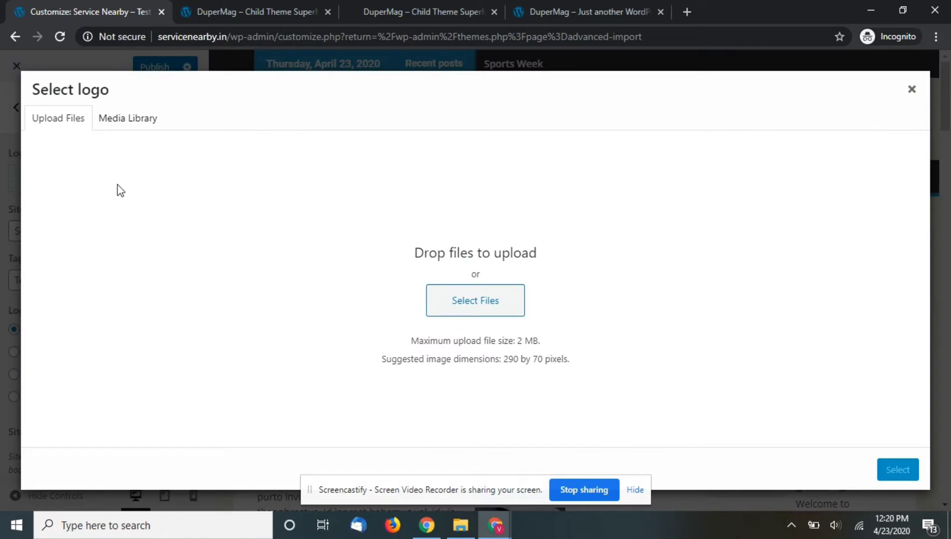
pyautogui.click(147, 119)
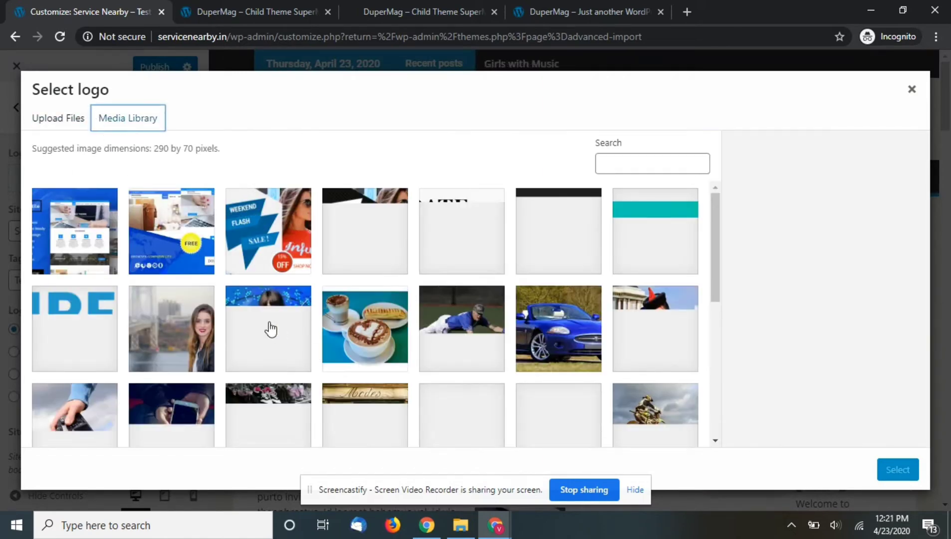
pyautogui.click(99, 369)
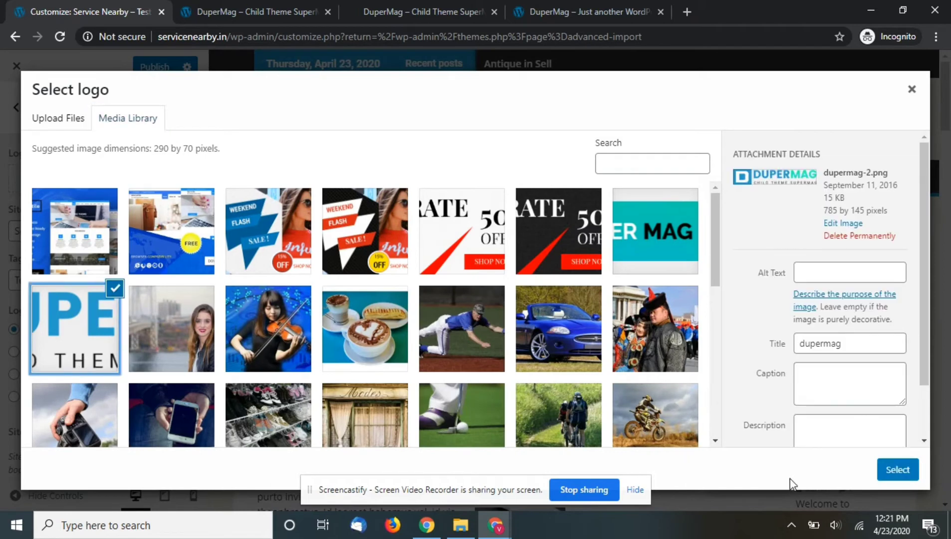
pyautogui.click(892, 468)
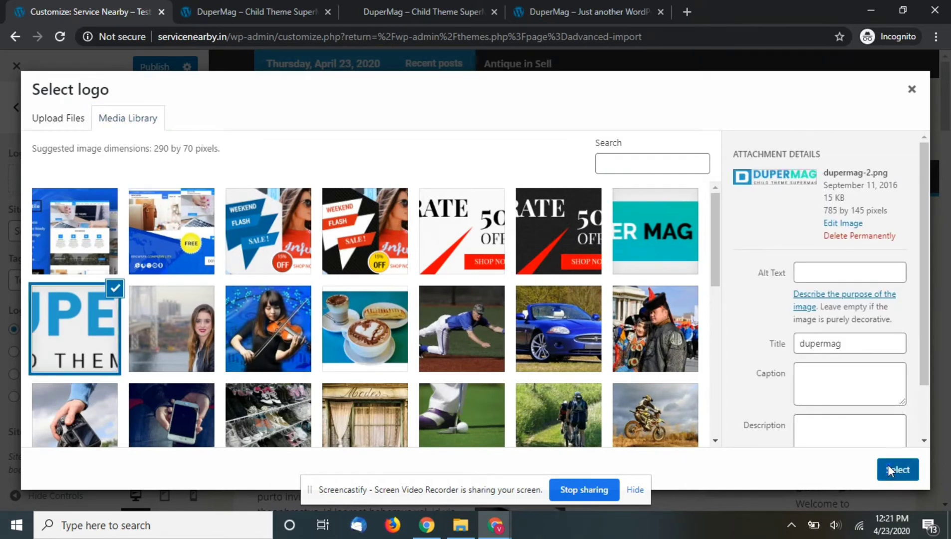
pyautogui.click(888, 468)
pyautogui.click(897, 482)
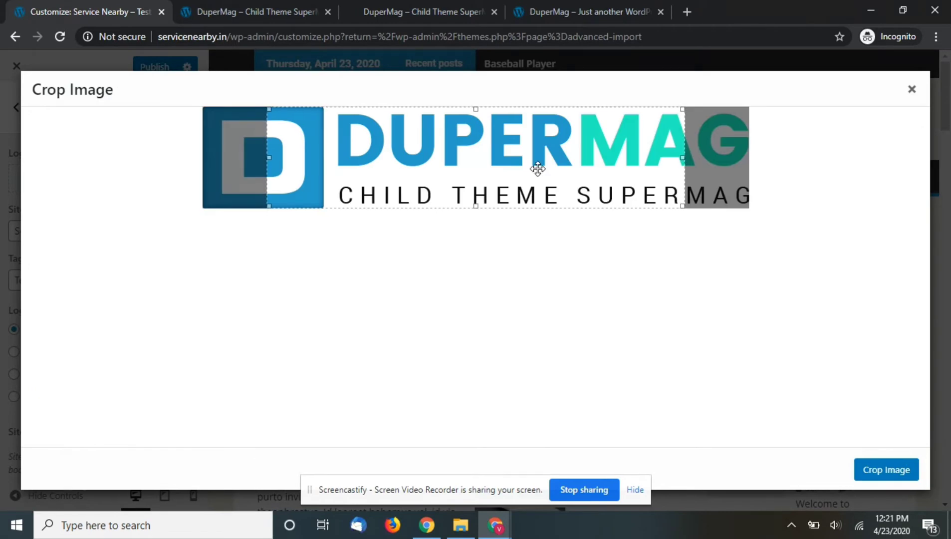
# Crop the logo starting from the image's left edge and publish the site identity changes
pyautogui.moveTo(537, 166); pyautogui.dragTo(384, 160)
pyautogui.click(893, 471)
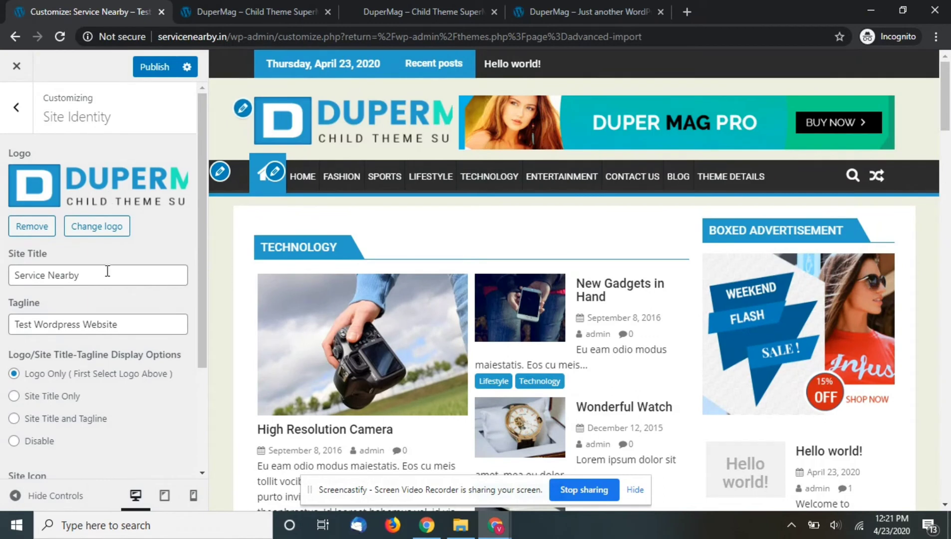
pyautogui.scroll(-3, 107, 271)
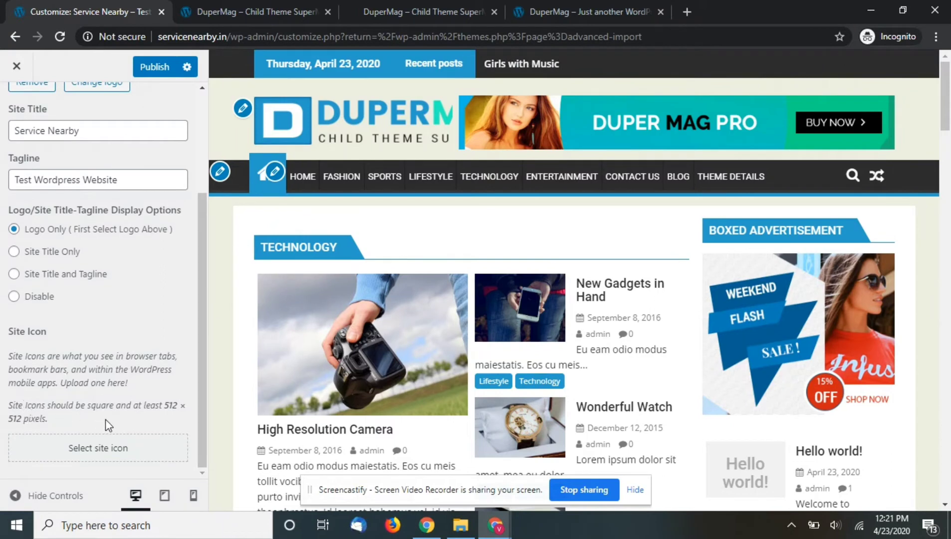
pyautogui.moveTo(167, 407); pyautogui.dragTo(182, 424)
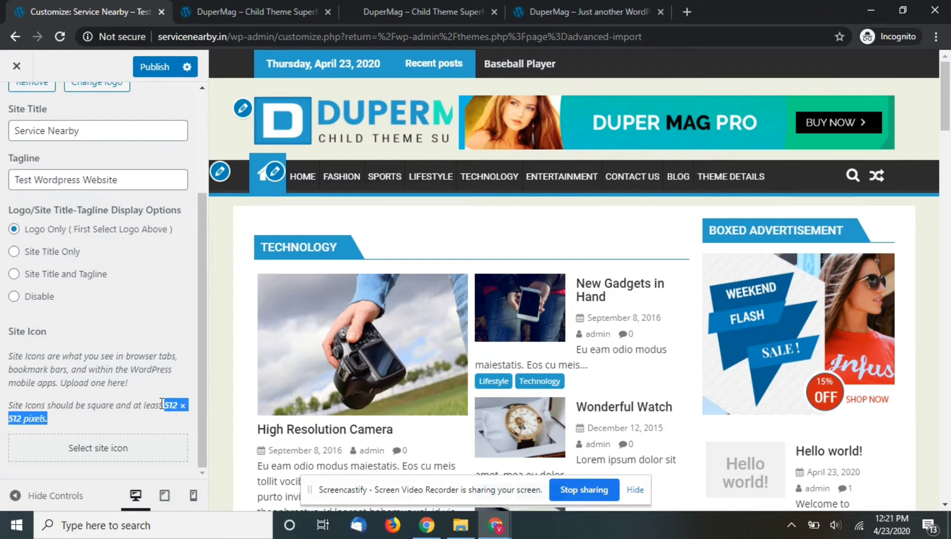
pyautogui.scroll(3, 120, 407)
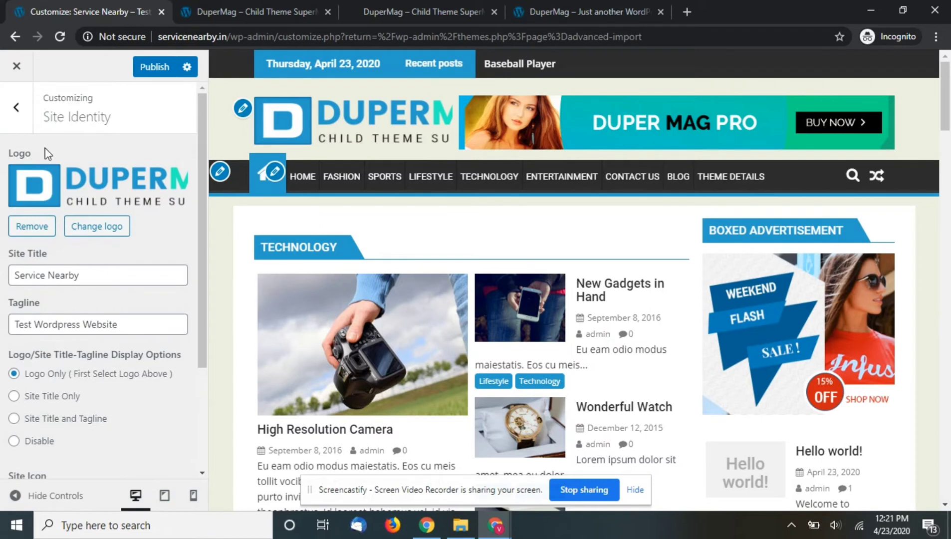
pyautogui.click(7, 116)
pyautogui.click(152, 67)
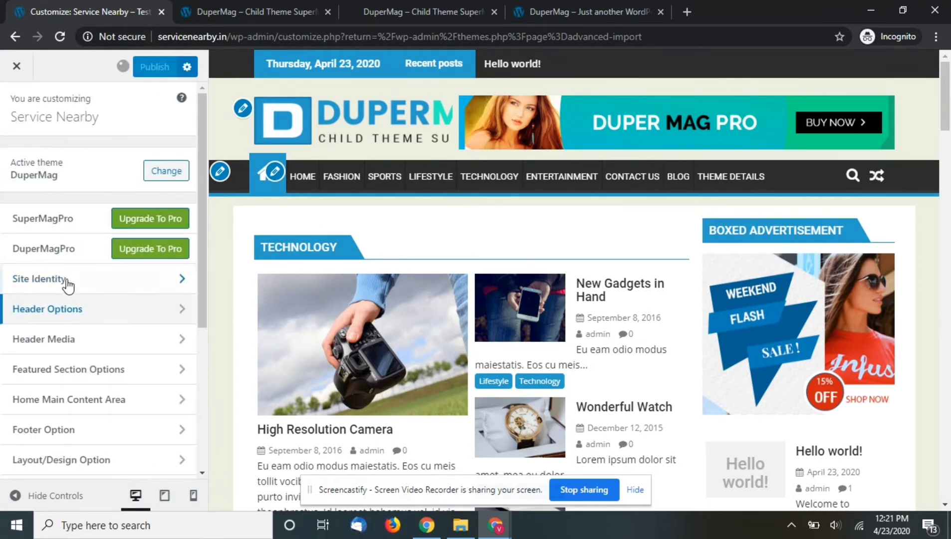
# Turn off Show Date in the header's Enable Date options
pyautogui.click(80, 309)
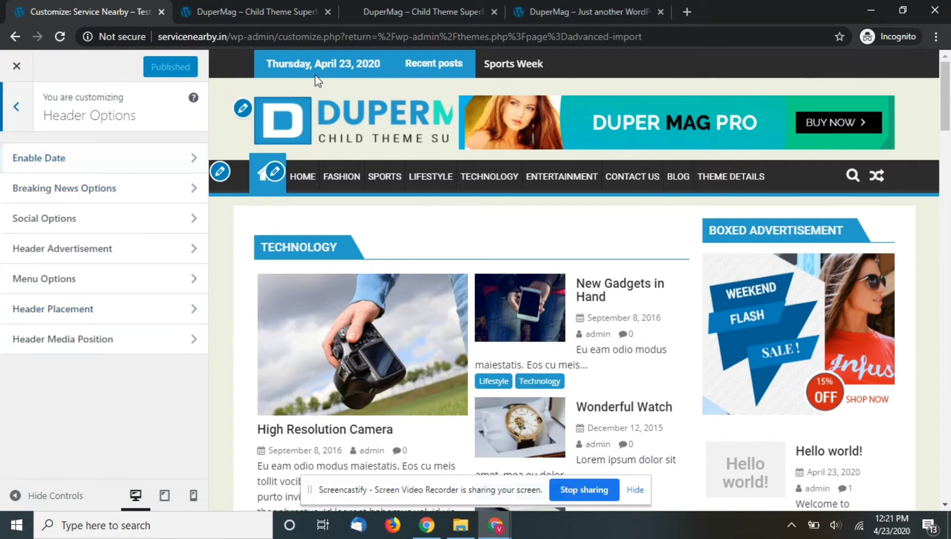
pyautogui.click(152, 168)
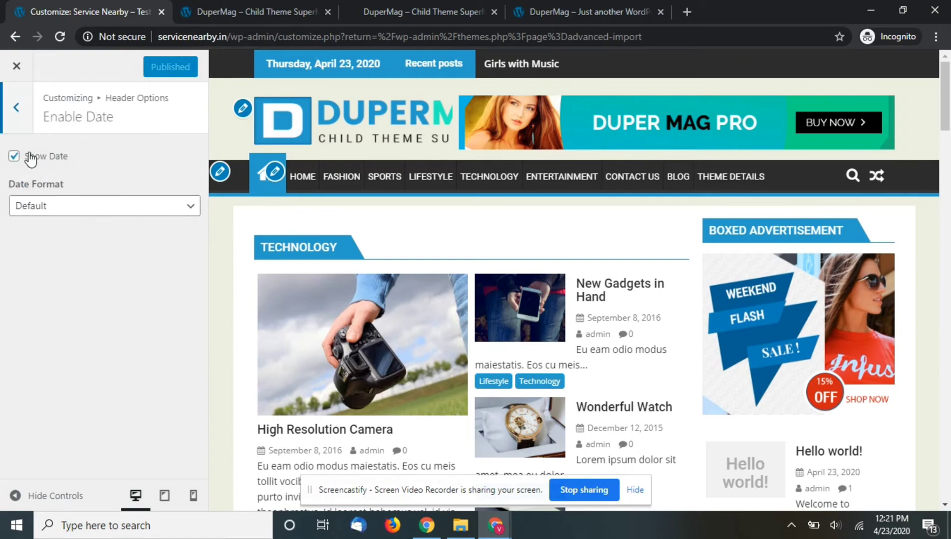
pyautogui.click(29, 156)
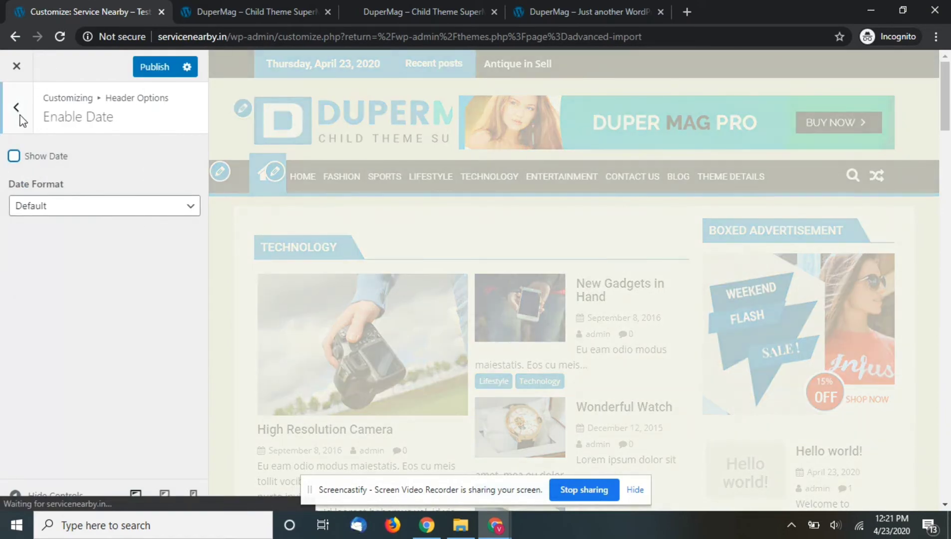
pyautogui.click(19, 110)
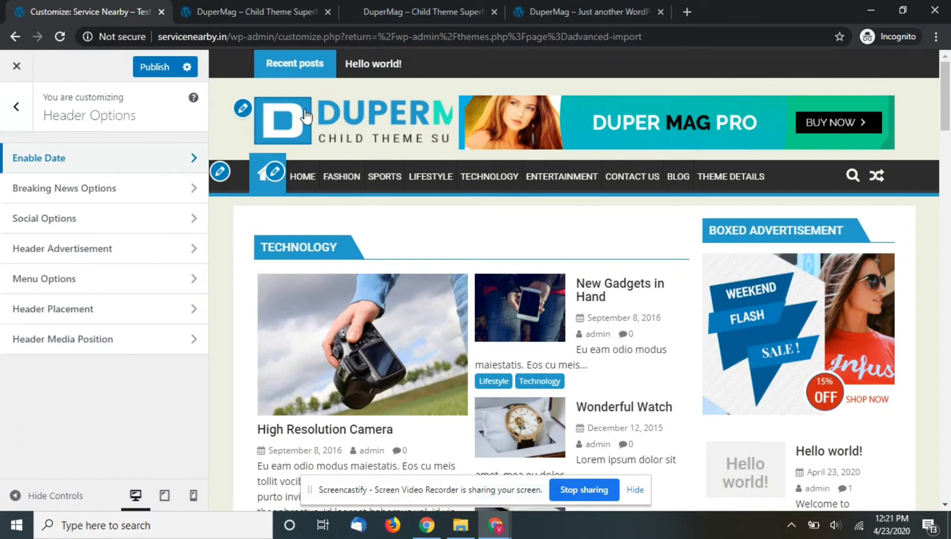
# Review the header's Social Options, including the social enable setting and the profile URL fields
pyautogui.click(61, 226)
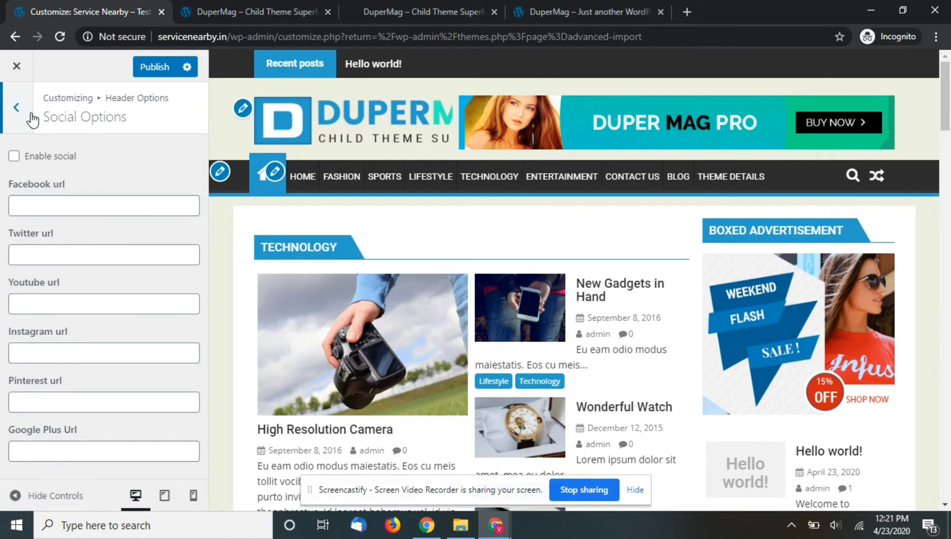
pyautogui.click(138, 206)
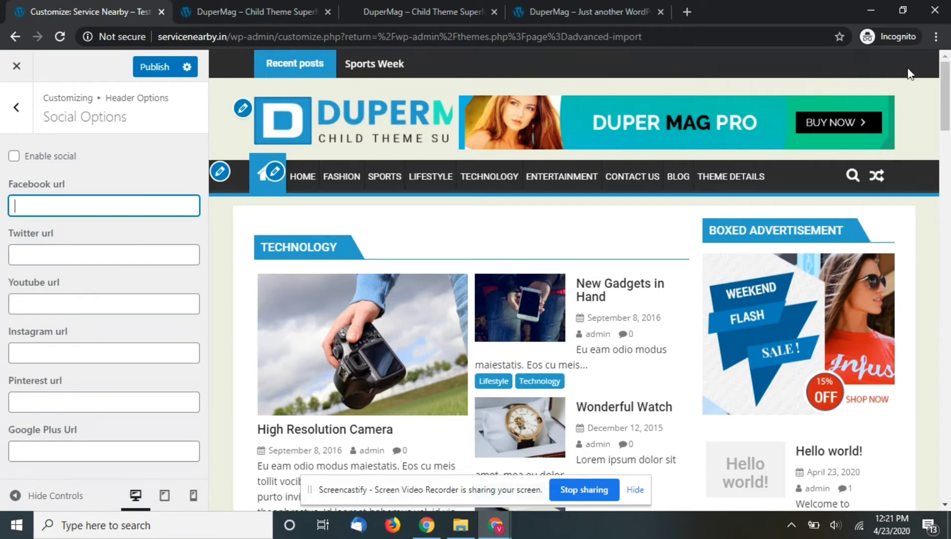
pyautogui.click(873, 73)
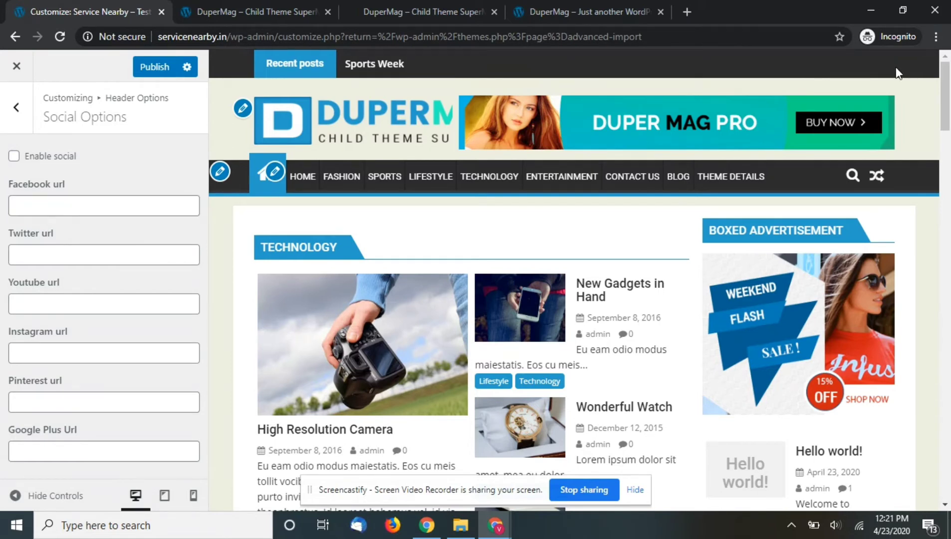
pyautogui.click(16, 114)
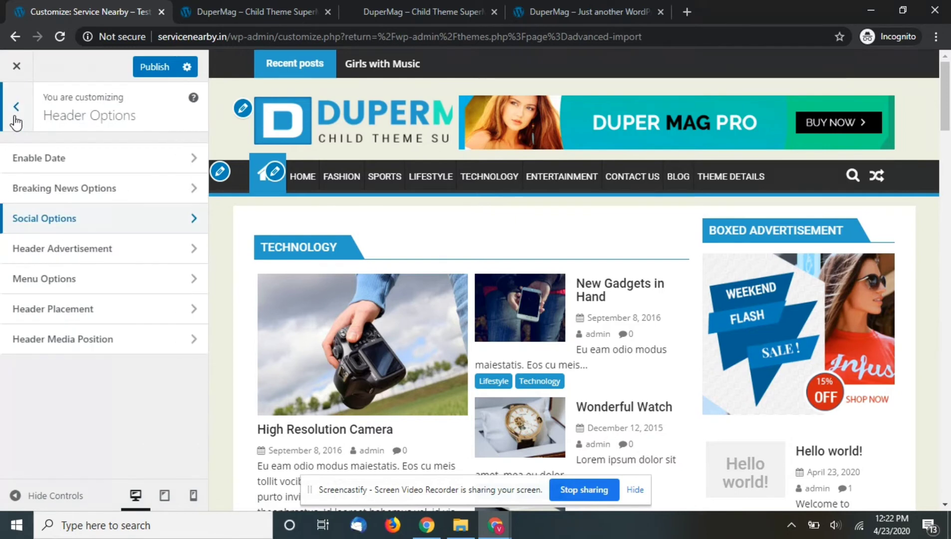
# View the Header Advertisement settings and open edutekz.com in a new browser tab as a reference
pyautogui.click(82, 250)
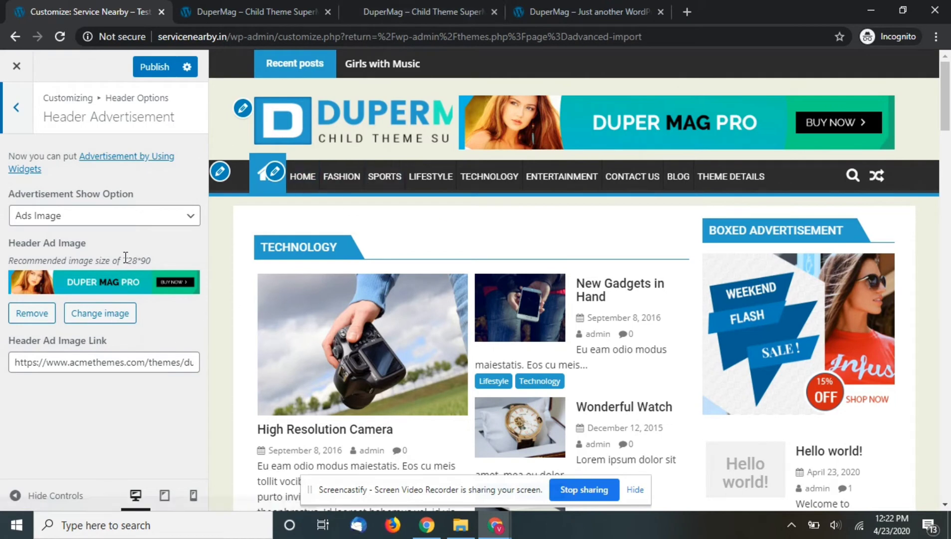
pyautogui.click(684, 7)
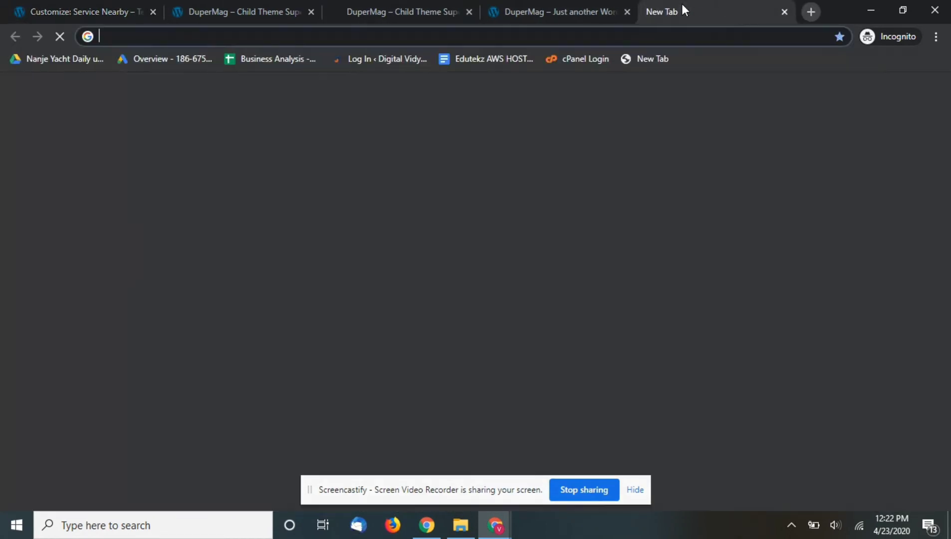
pyautogui.write('ed')
pyautogui.press('End')
pyautogui.press('BackSpace')
pyautogui.press('BackSpace')
pyautogui.press('BackSpace')
pyautogui.press('BackSpace')
pyautogui.press('BackSpace')
pyautogui.press('BackSpace')
pyautogui.press('BackSpace')
pyautogui.press('BackSpace')
pyautogui.press('BackSpace')
pyautogui.press('BackSpace')
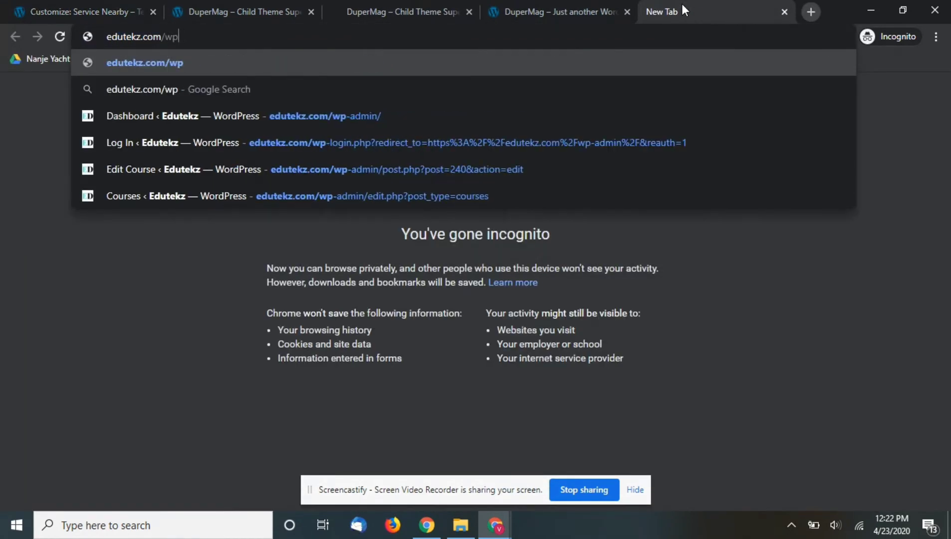
pyautogui.press('Return')
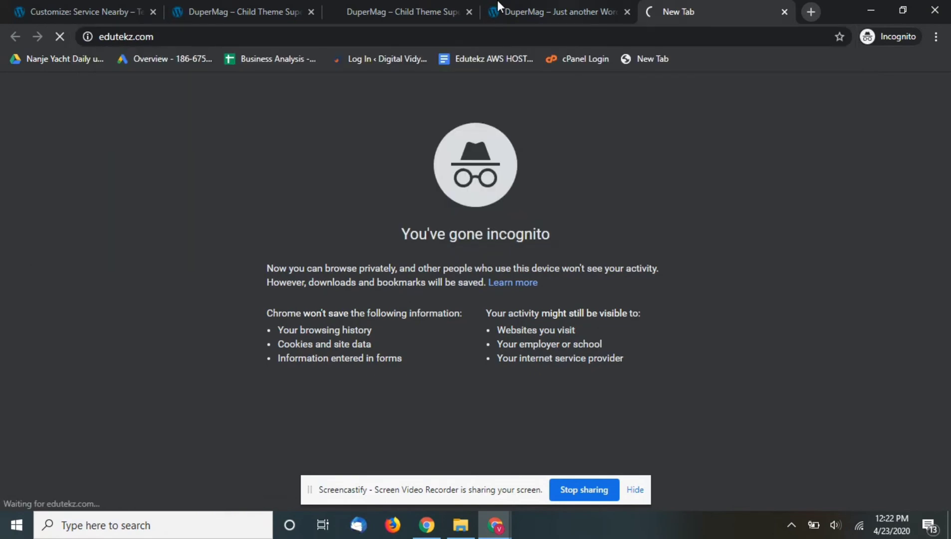
# Check the recommended Header Ad Image size and compare it with the header banner on the Edutekz site
pyautogui.click(88, 4)
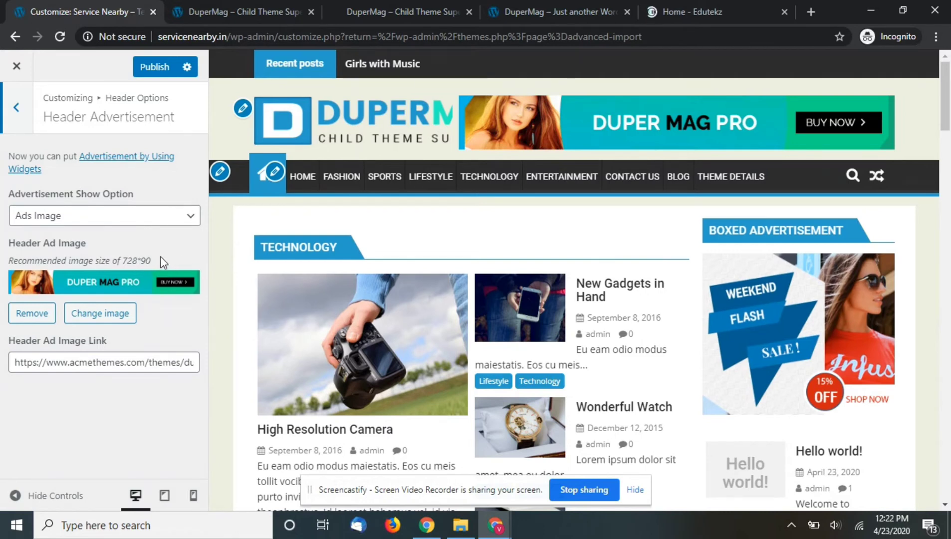
pyautogui.moveTo(125, 262); pyautogui.dragTo(153, 271)
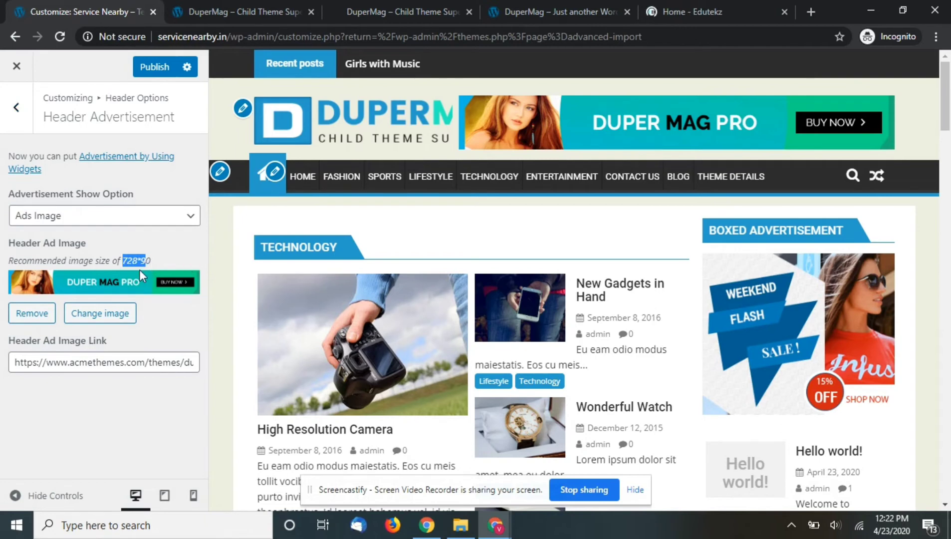
pyautogui.click(711, 7)
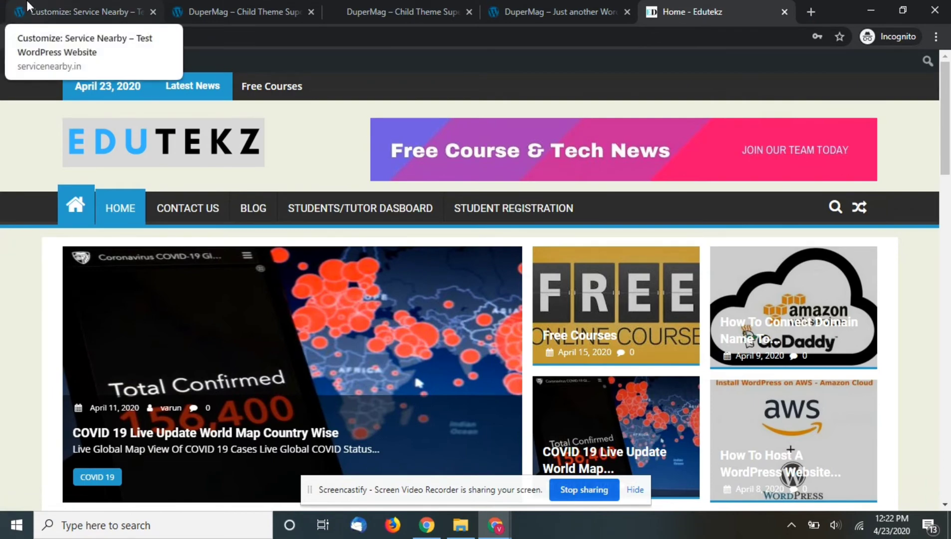
pyautogui.click(130, 4)
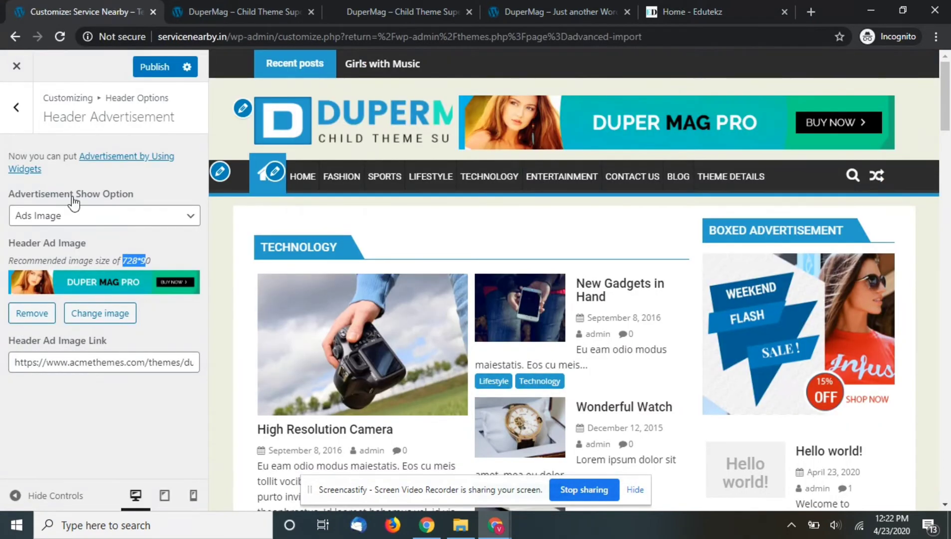
pyautogui.click(16, 106)
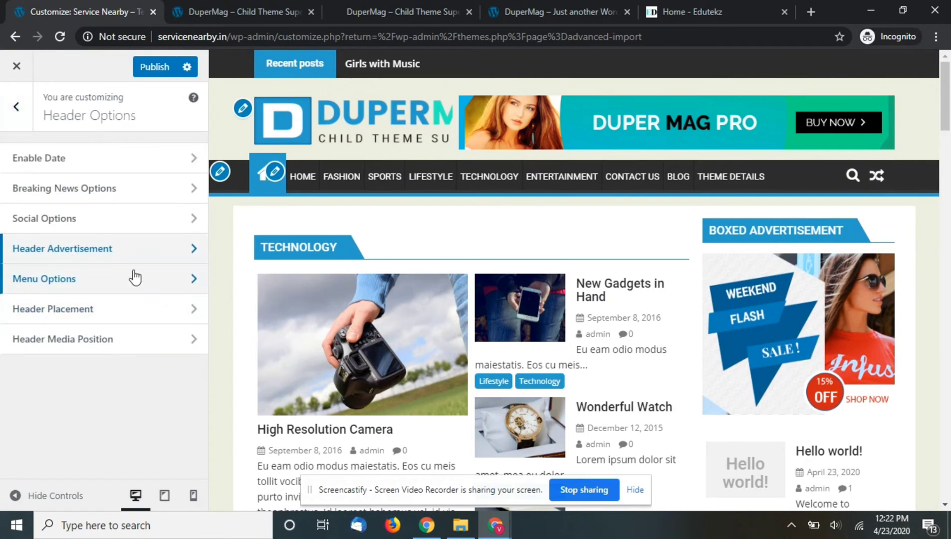
# Review the Menu Options, Header Placement and Header Media Position settings within the header options
pyautogui.click(121, 283)
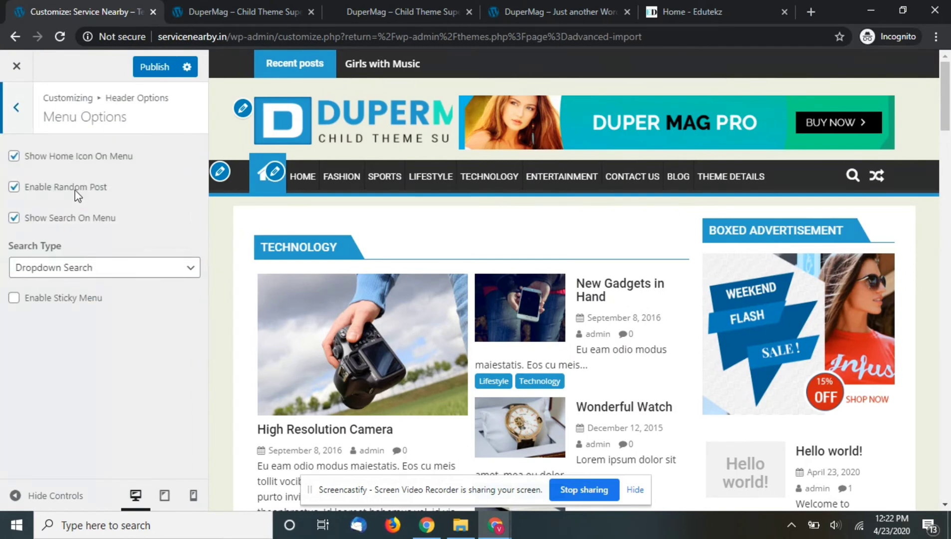
pyautogui.click(16, 129)
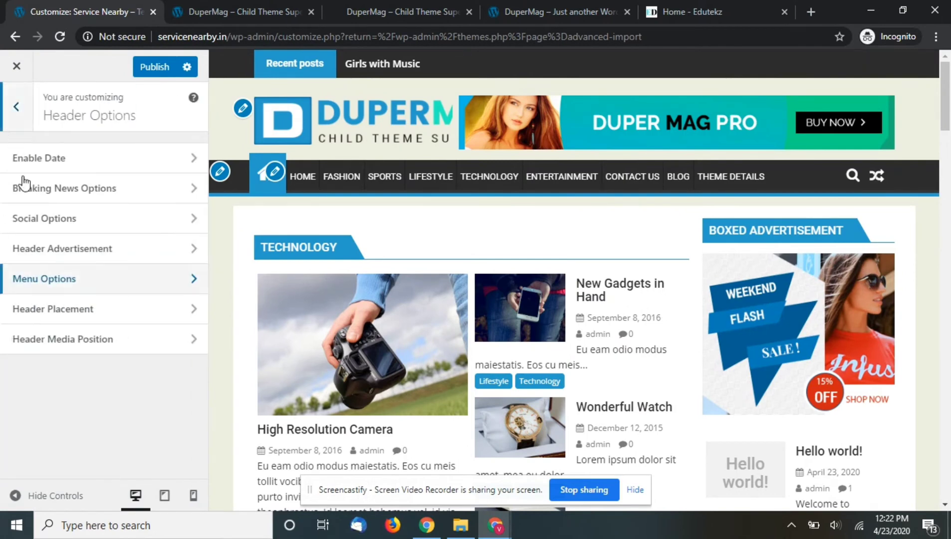
pyautogui.click(58, 313)
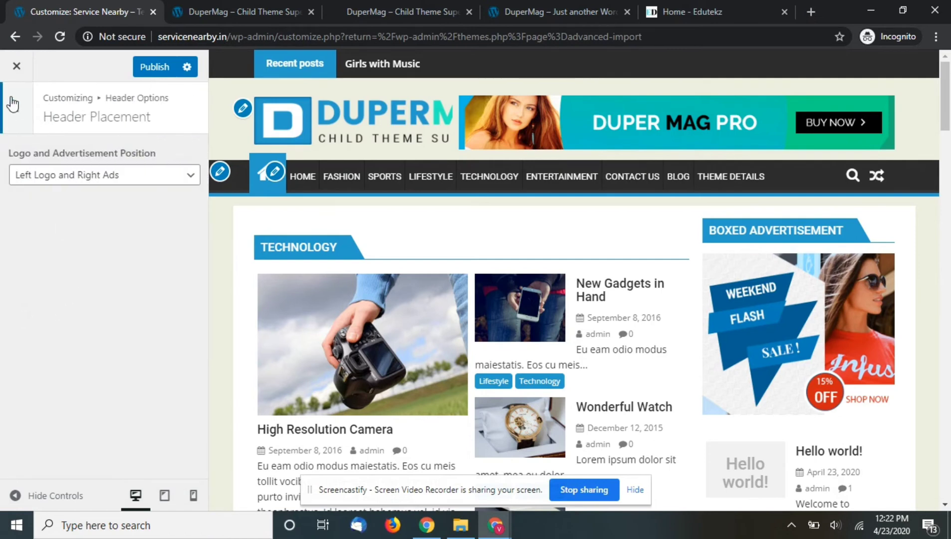
pyautogui.click(12, 103)
pyautogui.click(100, 337)
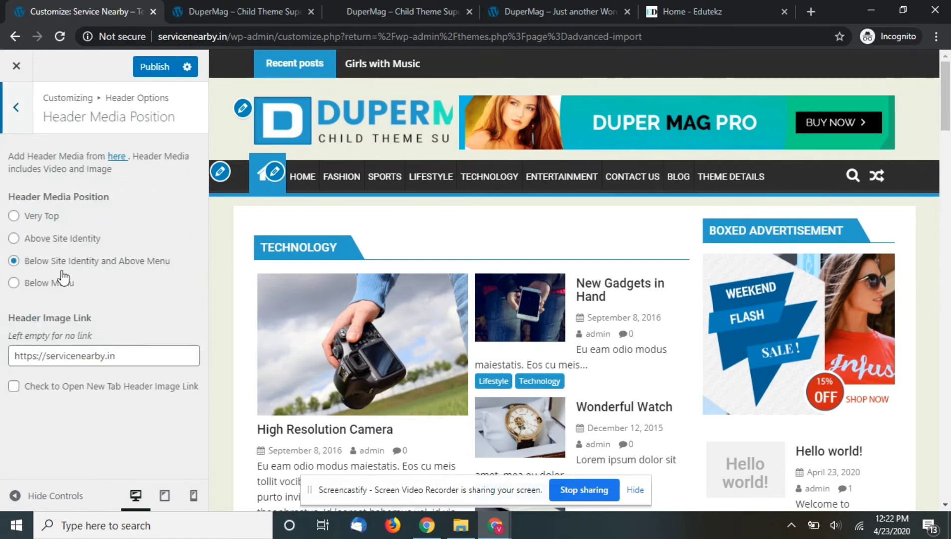
pyautogui.click(16, 129)
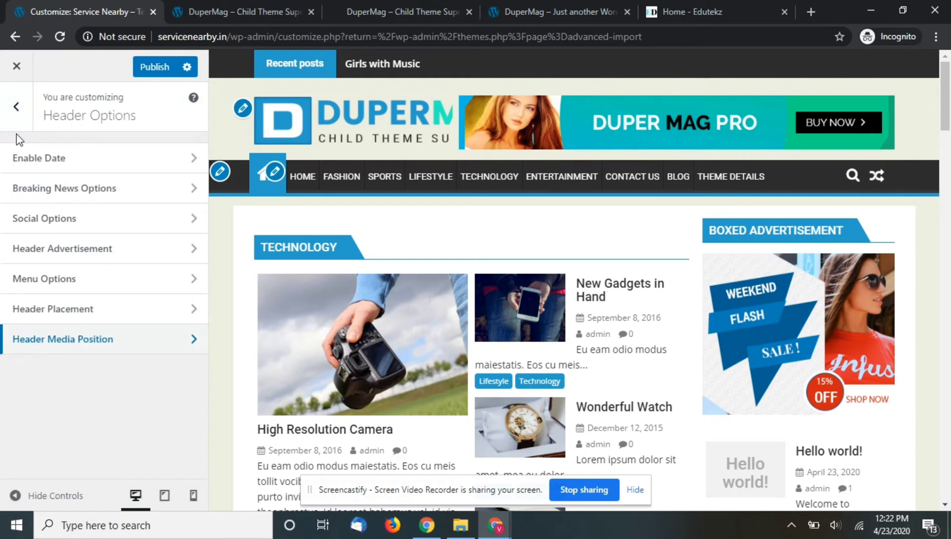
pyautogui.click(15, 127)
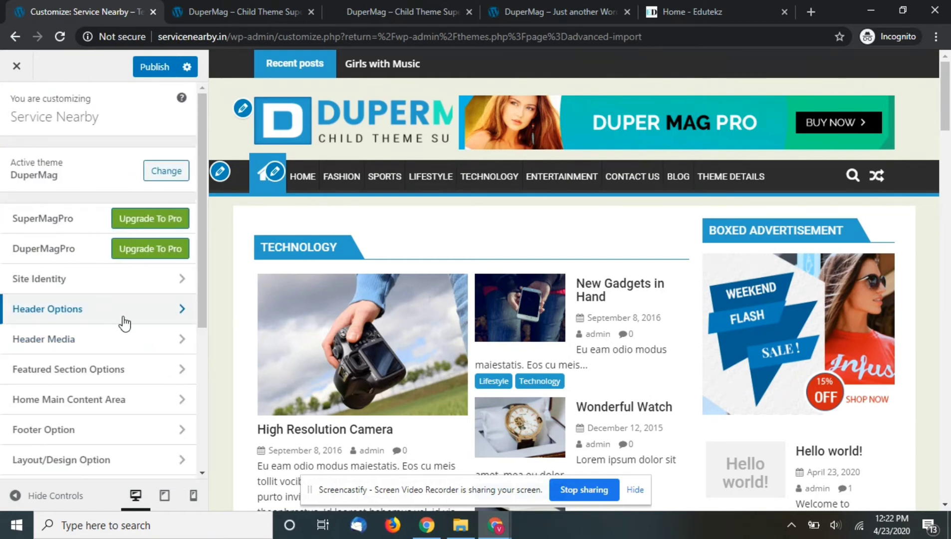
# Enable the feature section for the home page in the Featured Section Options
pyautogui.click(122, 373)
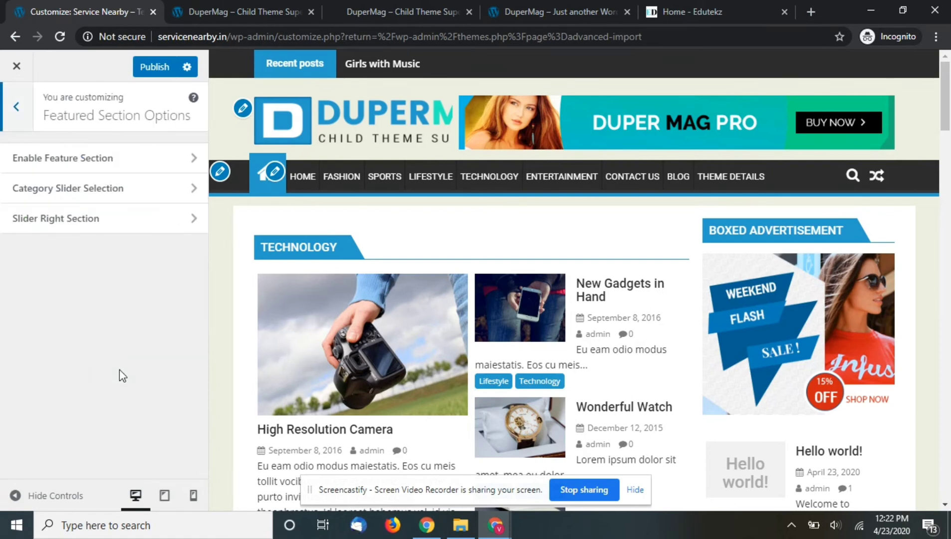
pyautogui.click(127, 157)
pyautogui.click(13, 156)
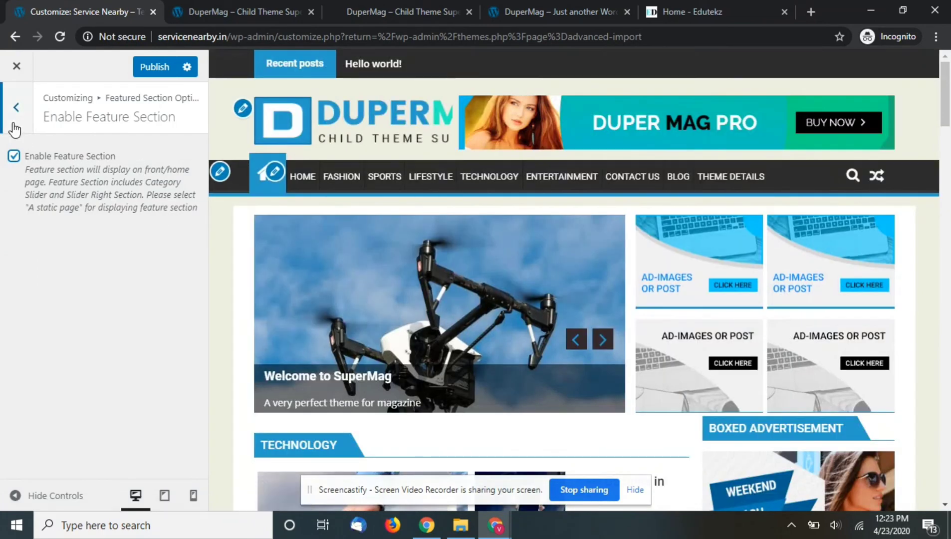
pyautogui.click(15, 119)
# Set the featured slider's category to Latest News
pyautogui.click(64, 188)
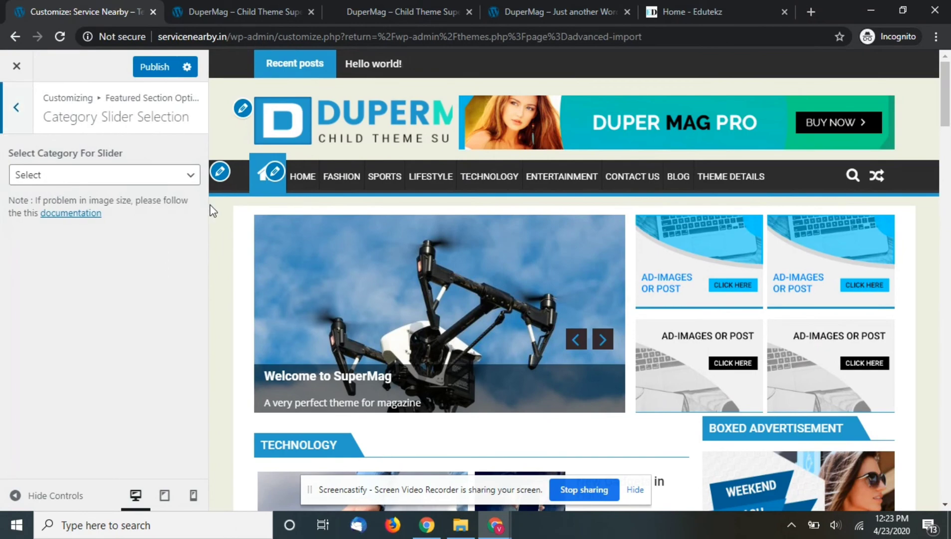
pyautogui.click(68, 186)
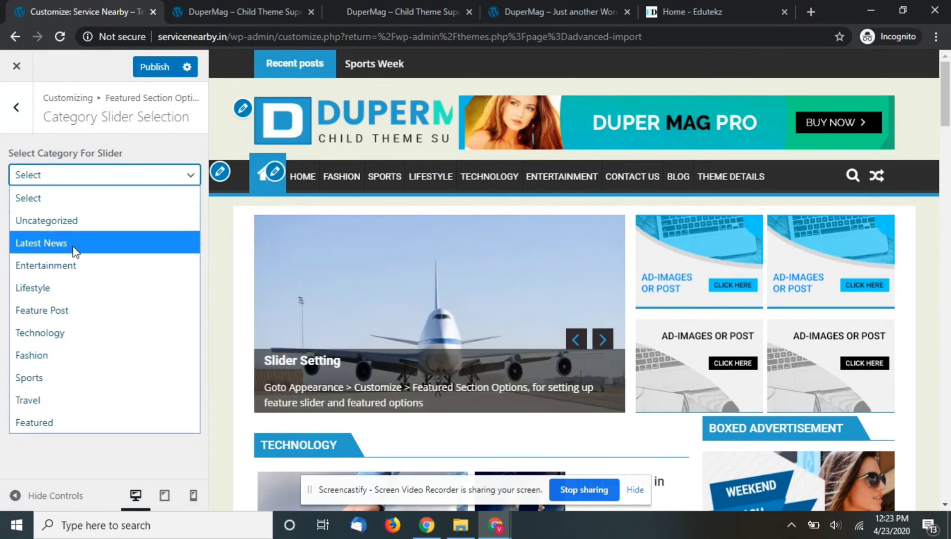
pyautogui.click(74, 248)
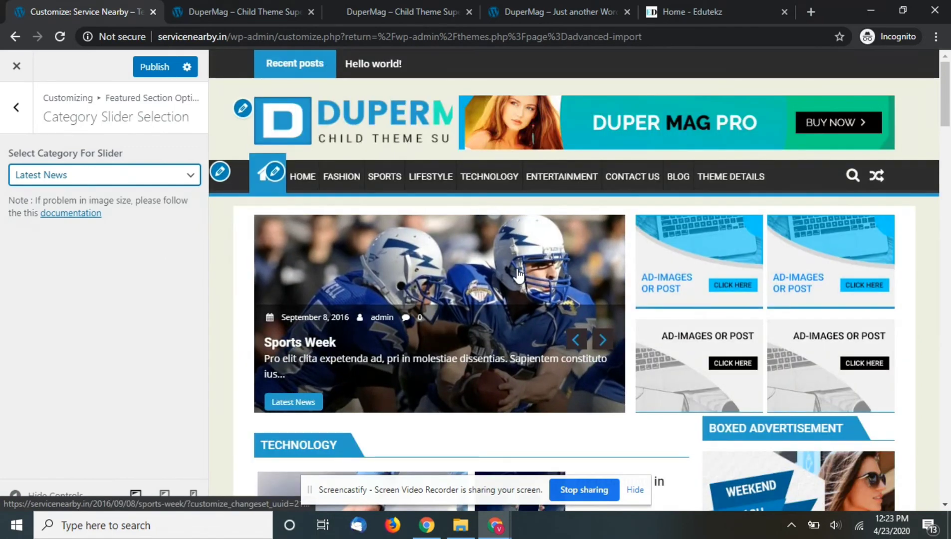
pyautogui.click(12, 107)
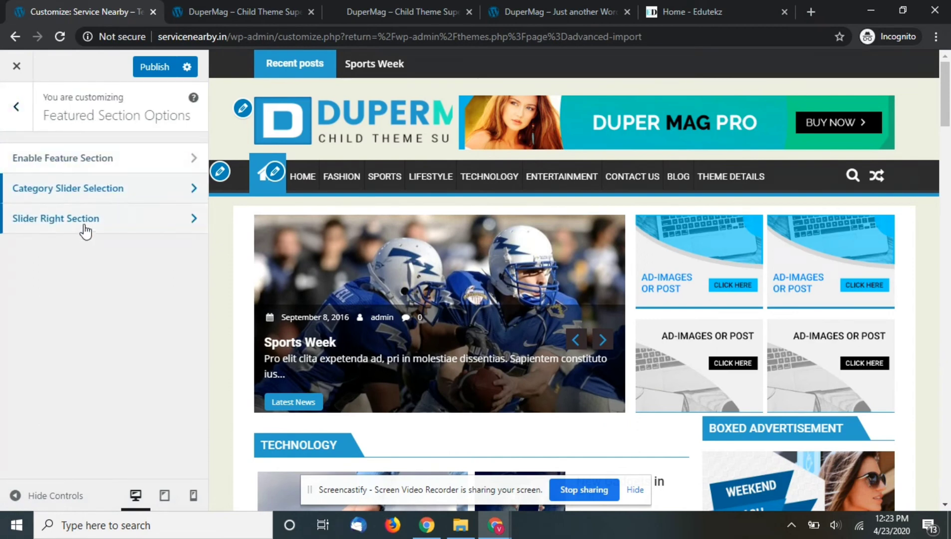
# Review the featured side layout, post selection and image settings in the Slider Right Section
pyautogui.click(85, 220)
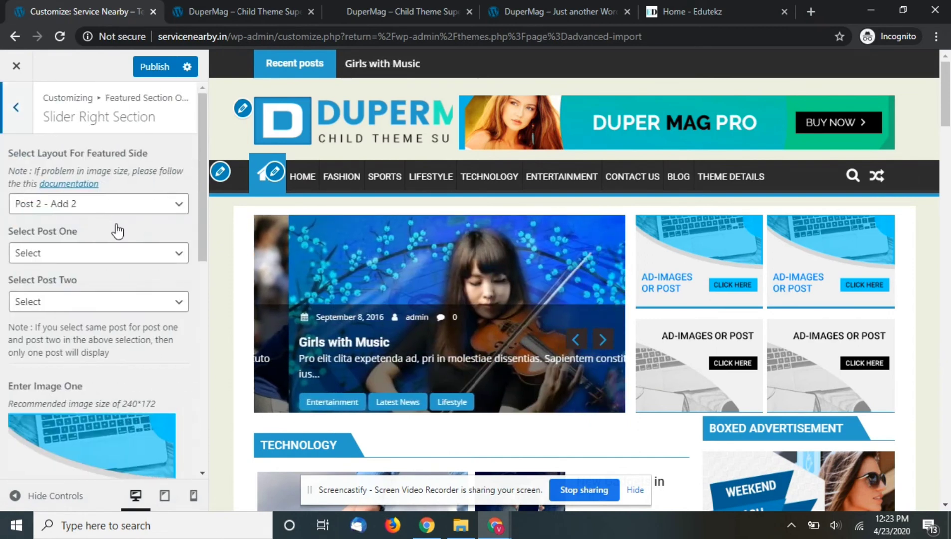
pyautogui.scroll(-2, 67, 114)
pyautogui.scroll(2, 183, 302)
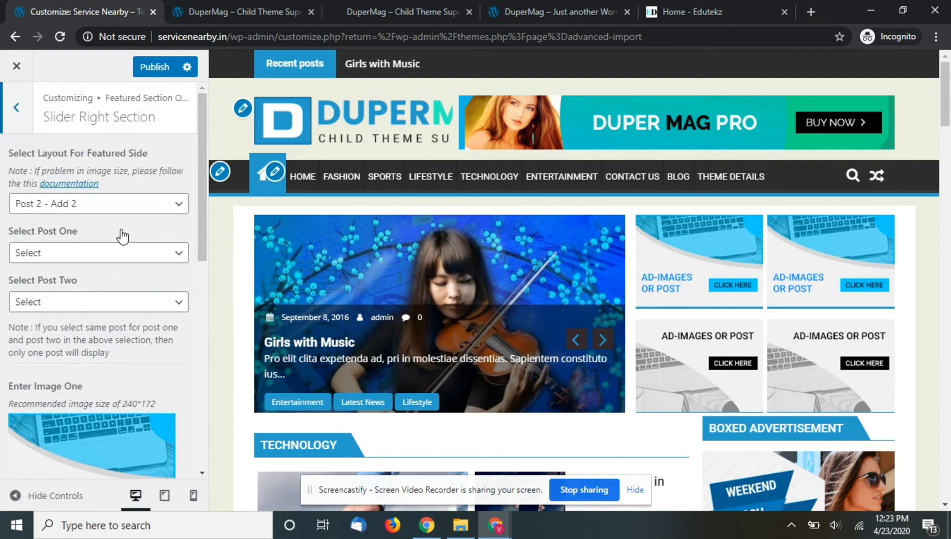
pyautogui.click(152, 208)
pyautogui.click(151, 207)
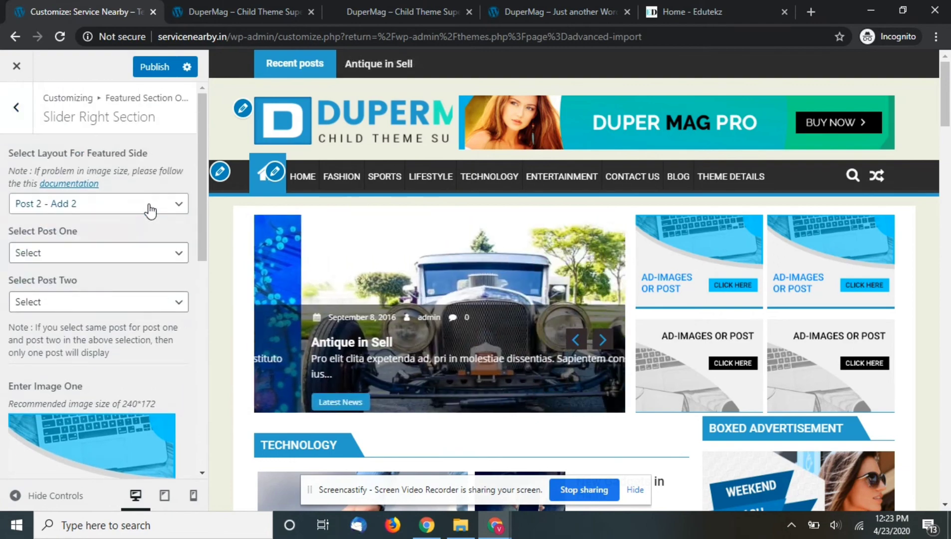
pyautogui.click(15, 111)
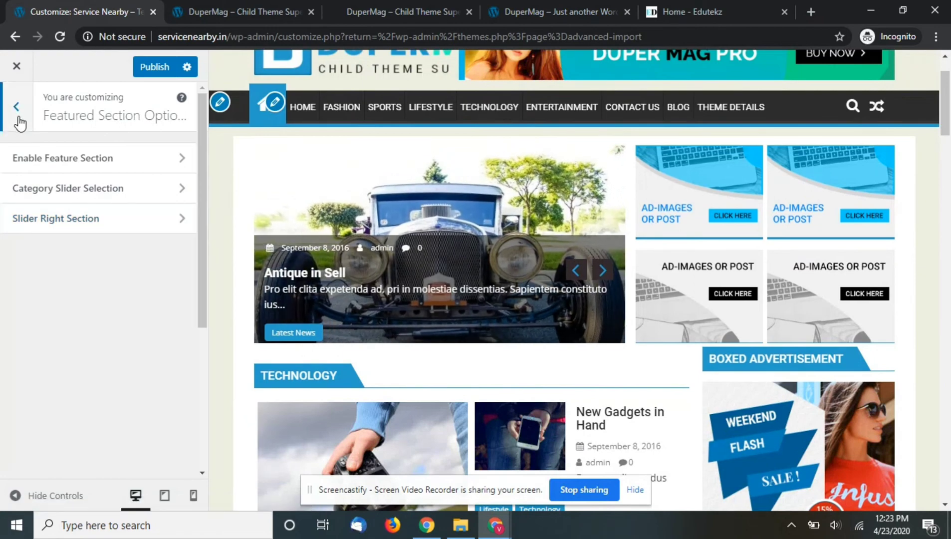
pyautogui.click(19, 118)
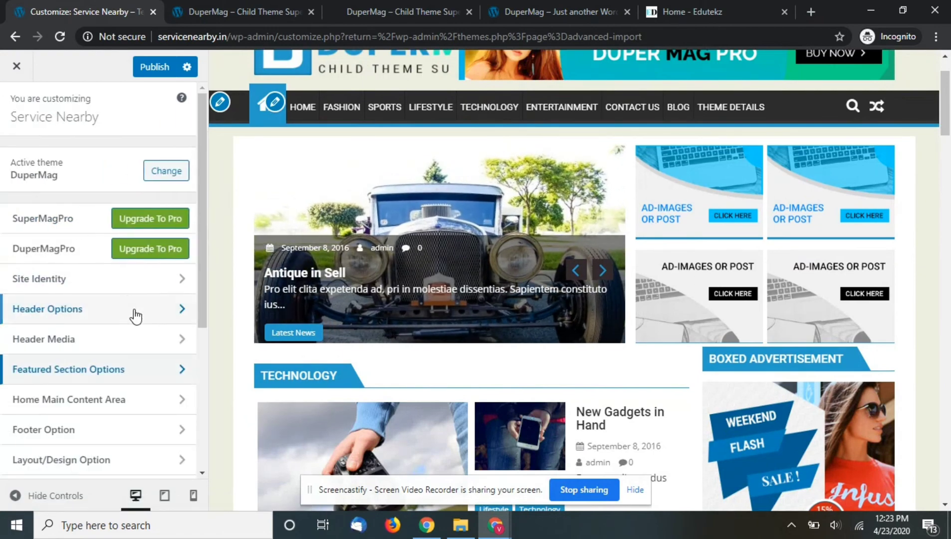
# Change the title of the first AT Posts Column widget in the Home Main Content Area to Digital Marketing
pyautogui.click(155, 411)
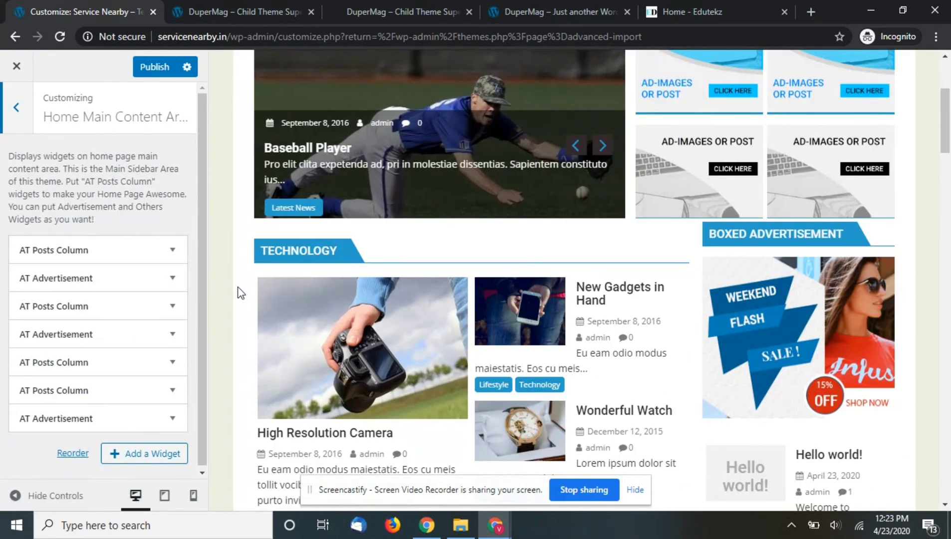
pyautogui.scroll(-2, 240, 291)
pyautogui.click(171, 251)
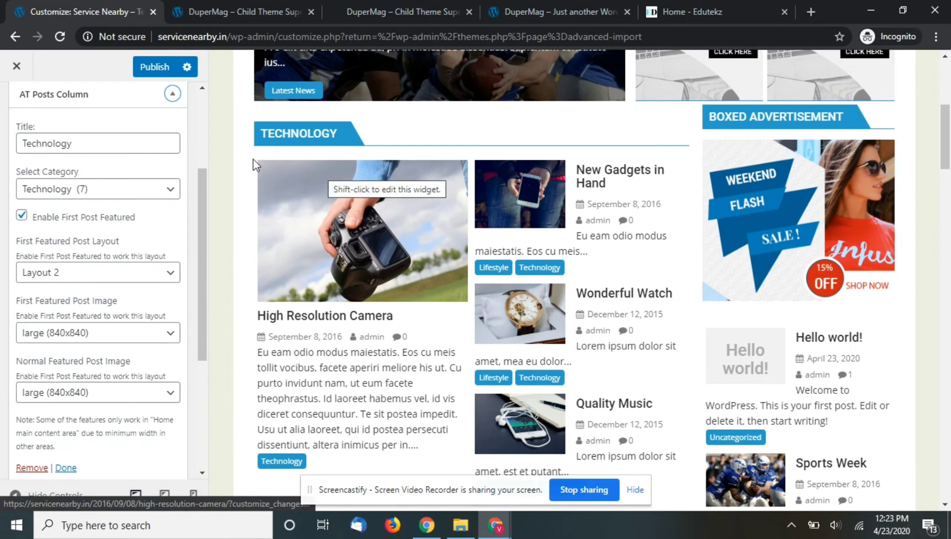
pyautogui.click(143, 142)
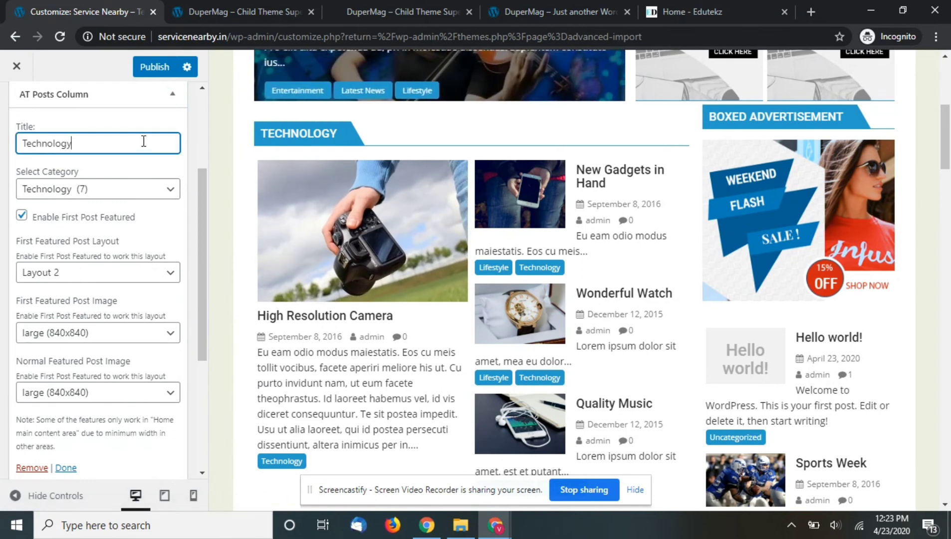
pyautogui.doubleClick(144, 141)
pyautogui.write('Digital Marketing')
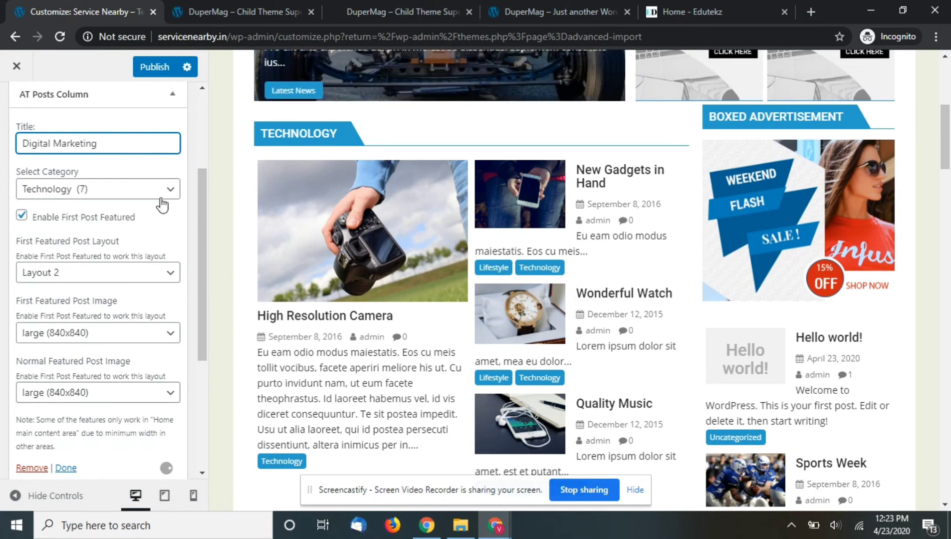
# Check the categories available for the Digital Marketing posts column without choosing a different one
pyautogui.click(164, 190)
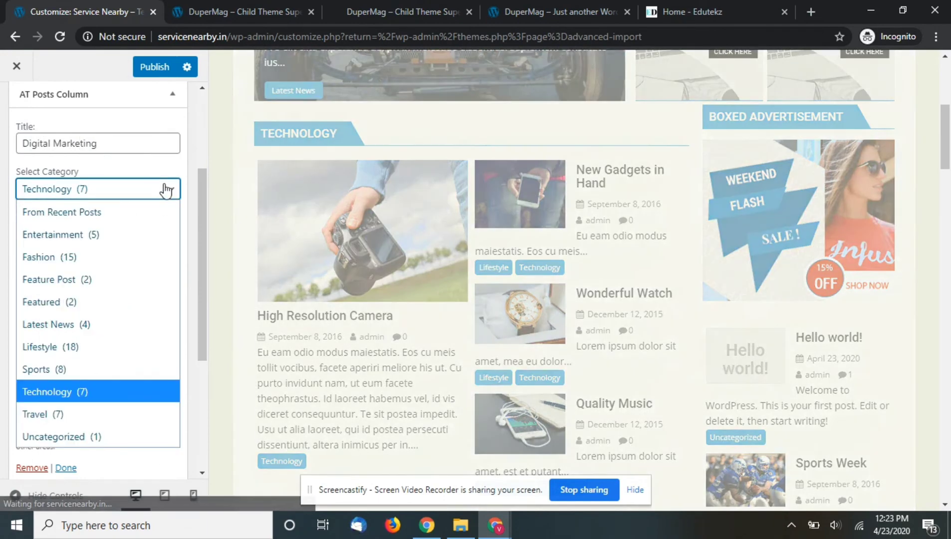
pyautogui.click(164, 191)
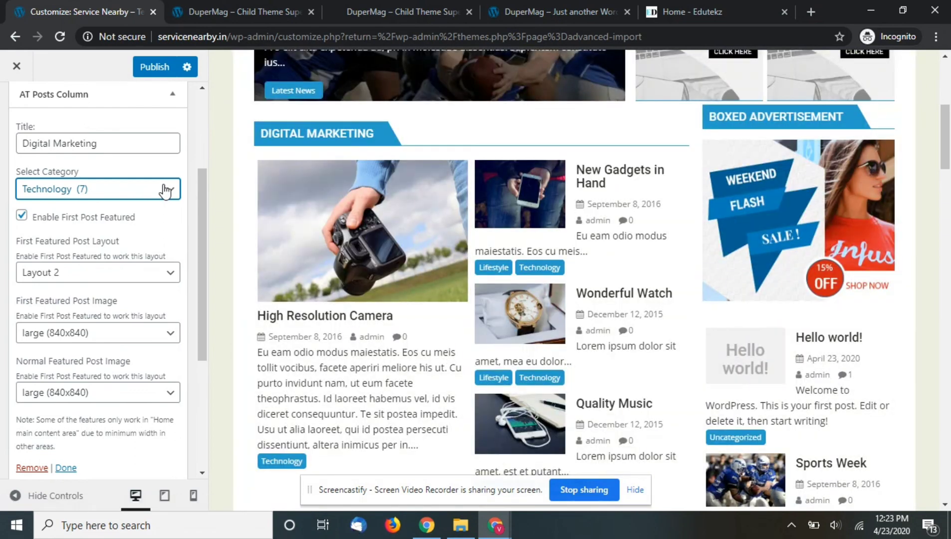
pyautogui.scroll(3, 35, 170)
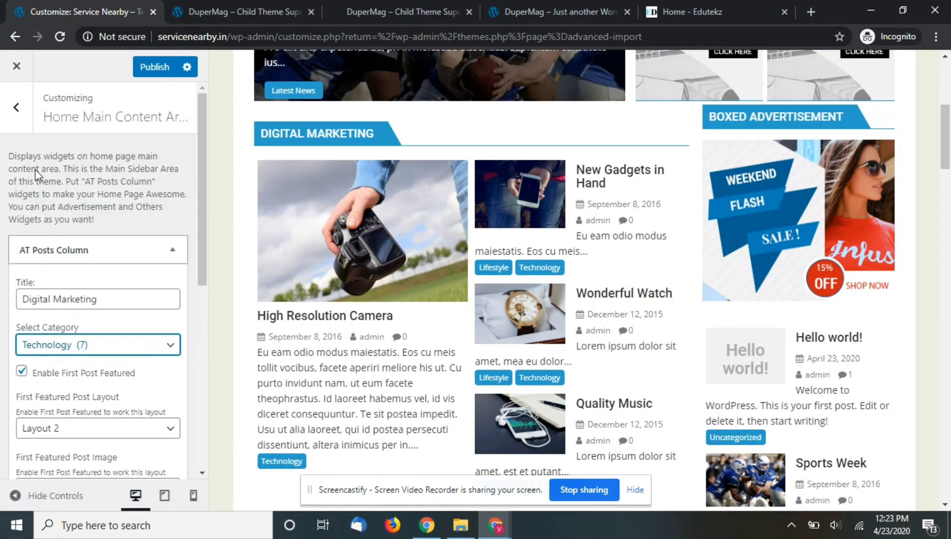
pyautogui.click(25, 106)
# Set the footer's copyright text to "Copyright 2020 © All rights reserved"
pyautogui.scroll(-3, 136, 375)
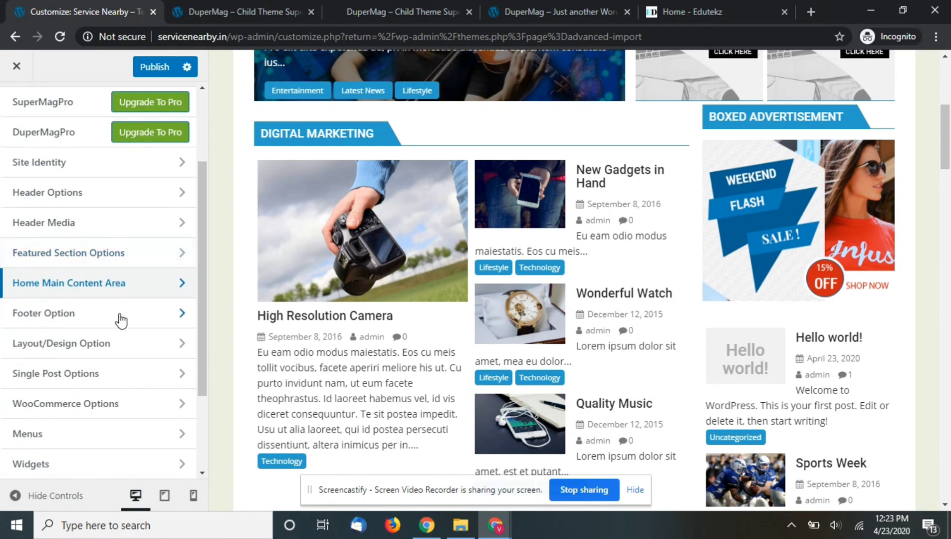
pyautogui.click(121, 320)
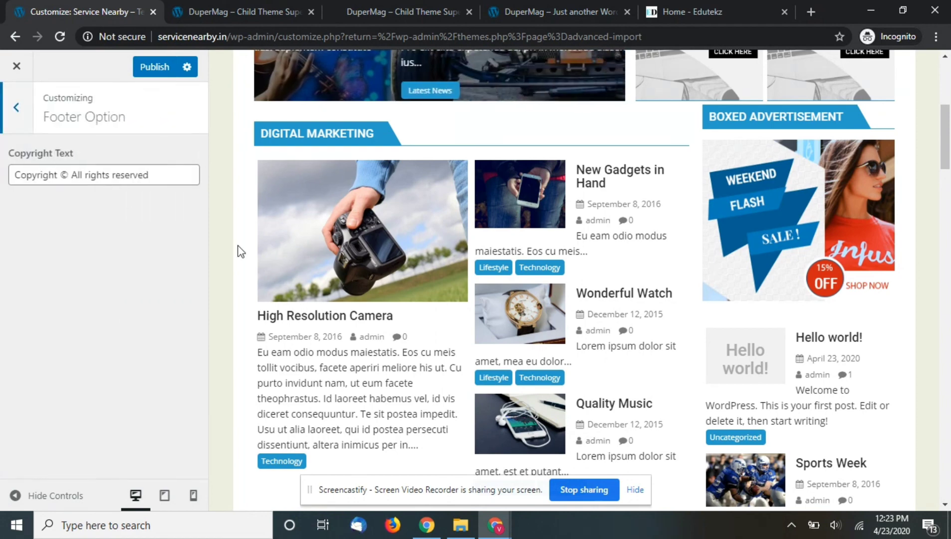
pyautogui.scroll(-10, 436, 327)
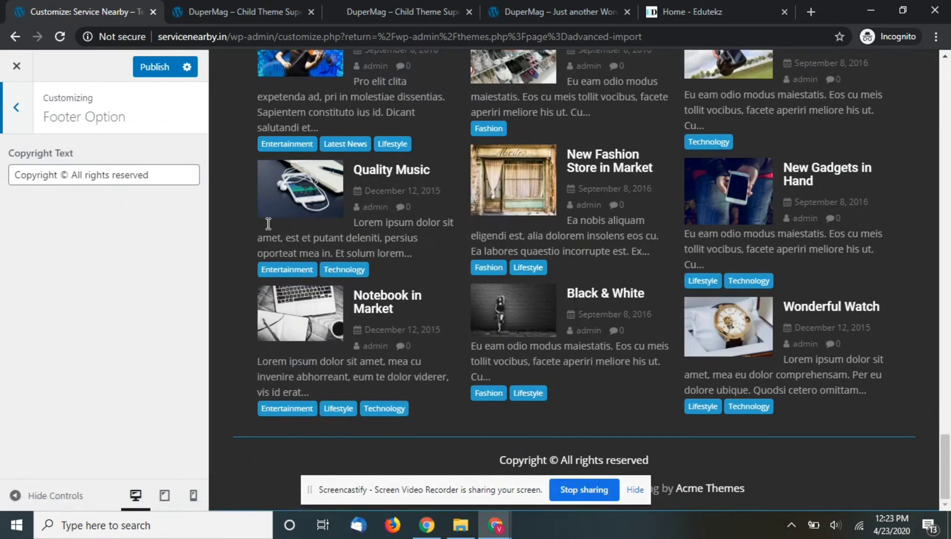
pyautogui.click(63, 176)
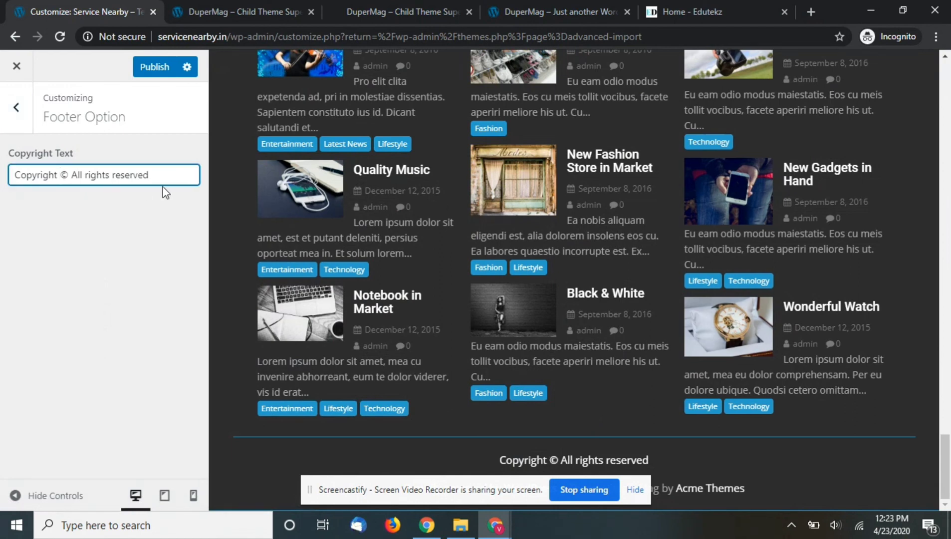
pyautogui.write('2020')
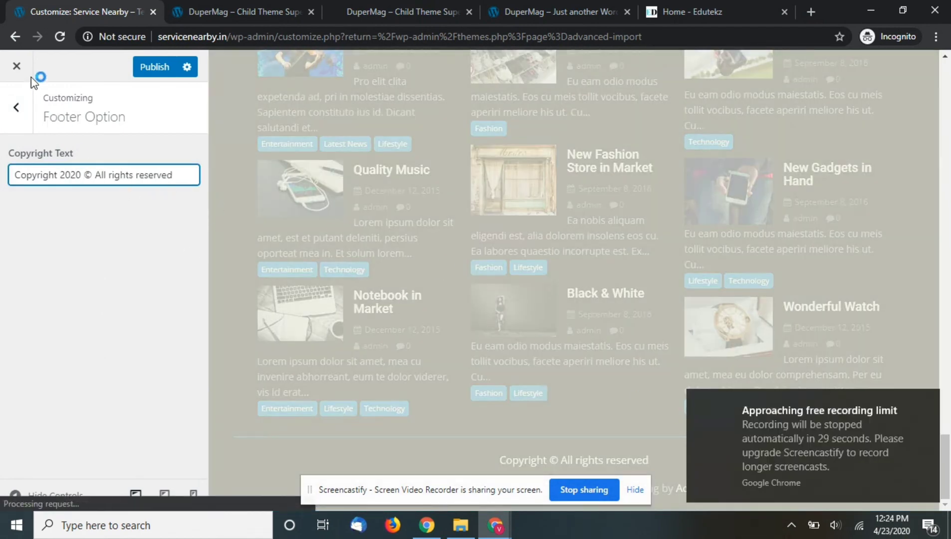
pyautogui.click(18, 105)
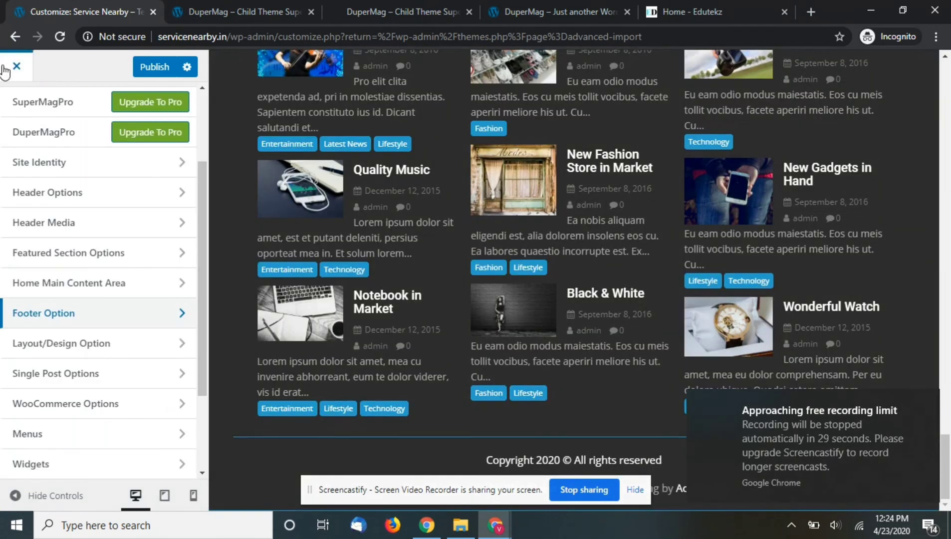
# Leave the theme customizer without publishing and return to the WordPress admin's Demo Import page
pyautogui.click(6, 70)
pyautogui.click(543, 130)
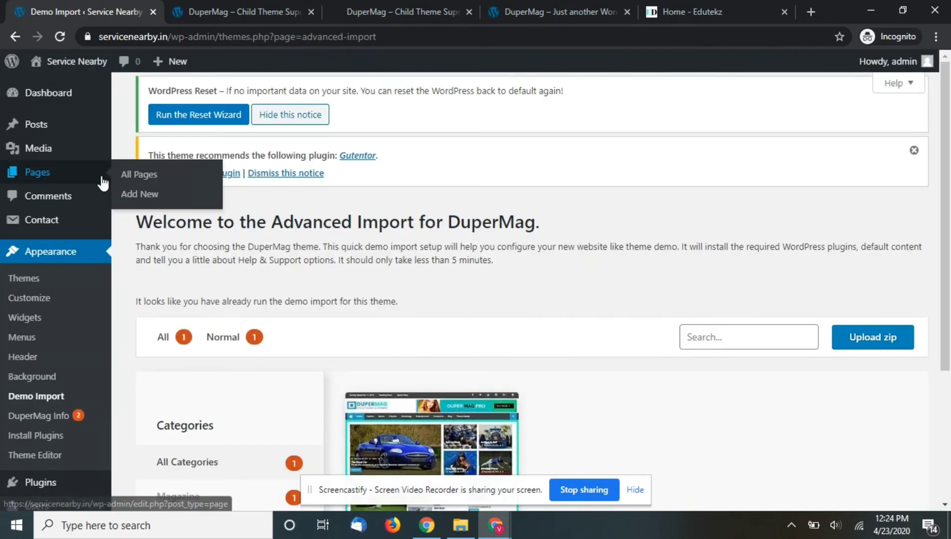
pyautogui.moveTo(53, 145)
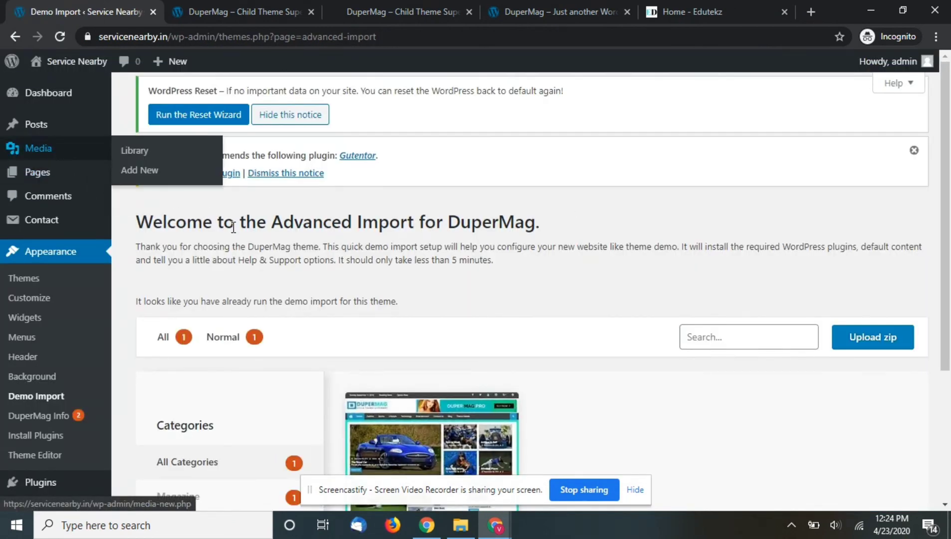